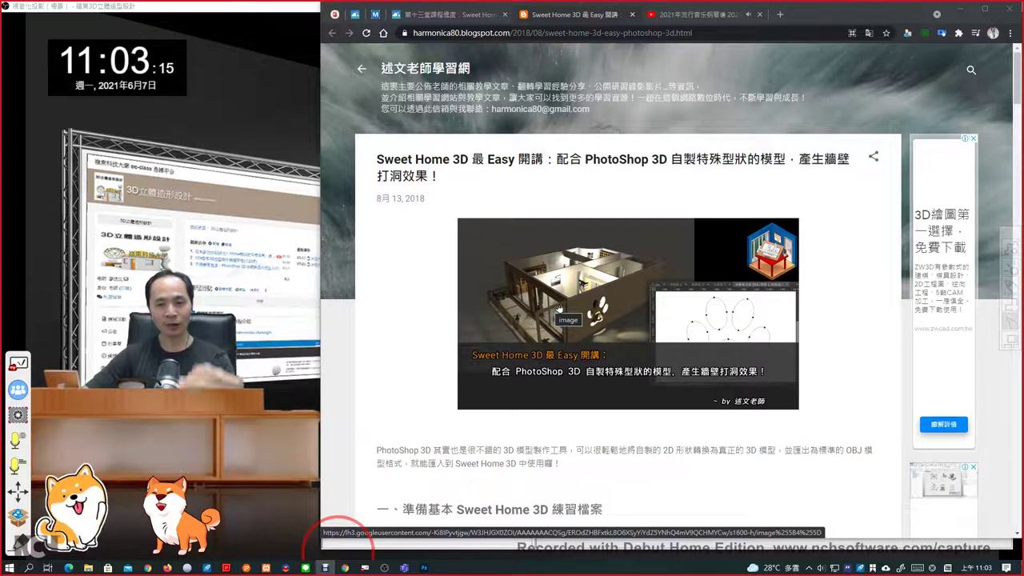
Scroll the tutorial to section 二, highlight the paw-print model heading, and switch to Photoshop
scroll(552, 306, down, 3)
scroll(554, 309, down, 2)
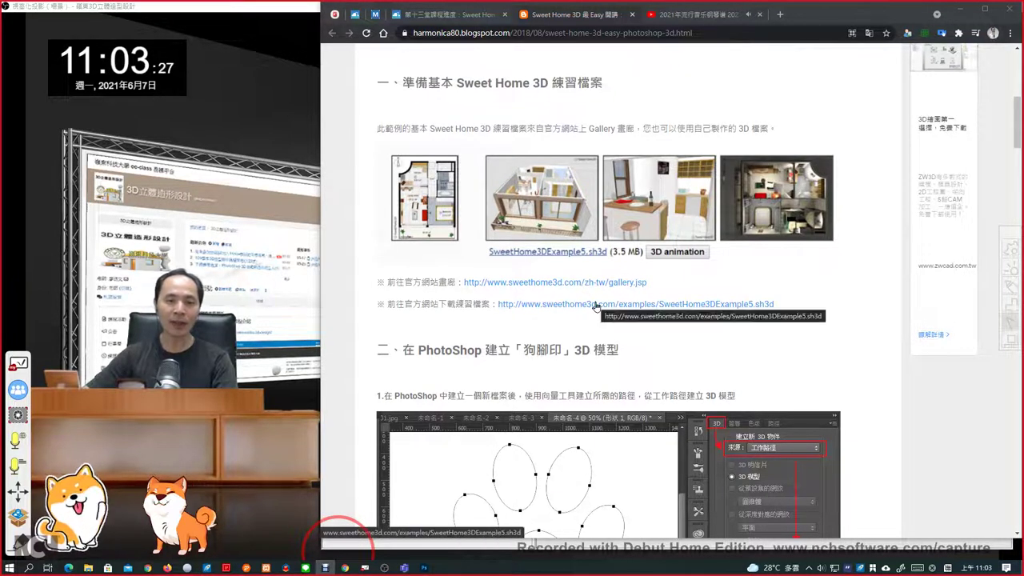
scroll(760, 340, down, 2)
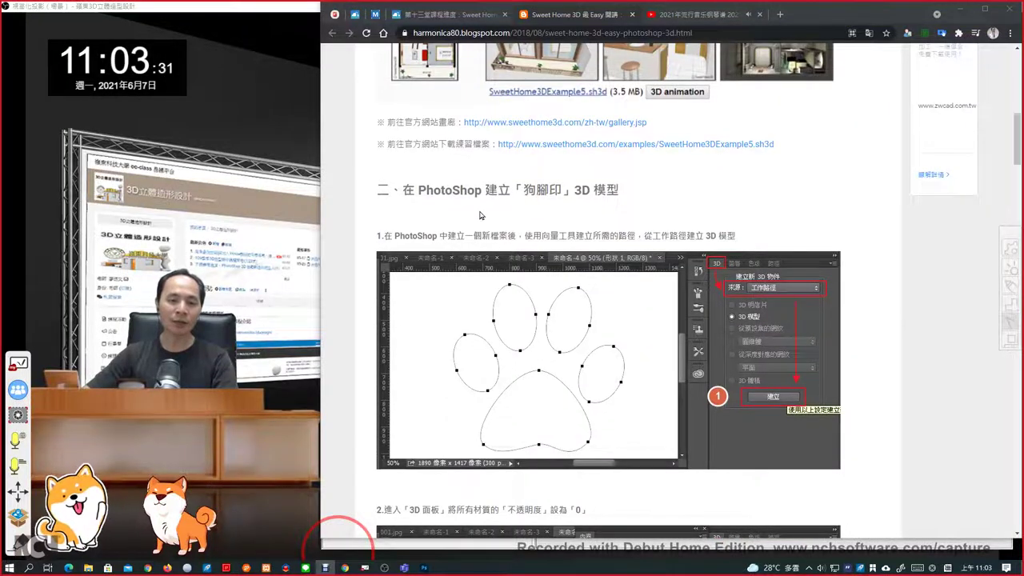
drag(403, 192, 623, 190)
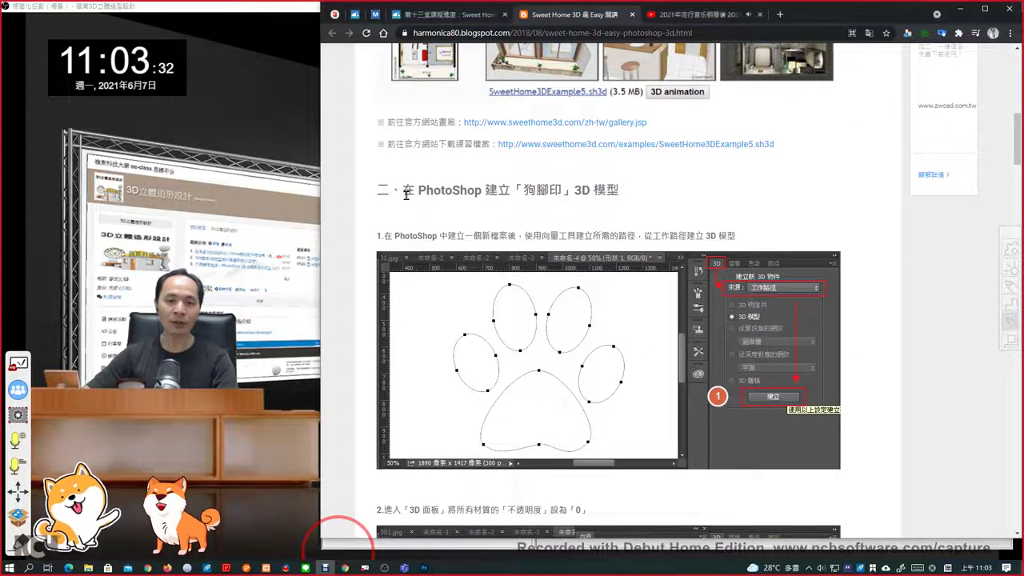
click(633, 194)
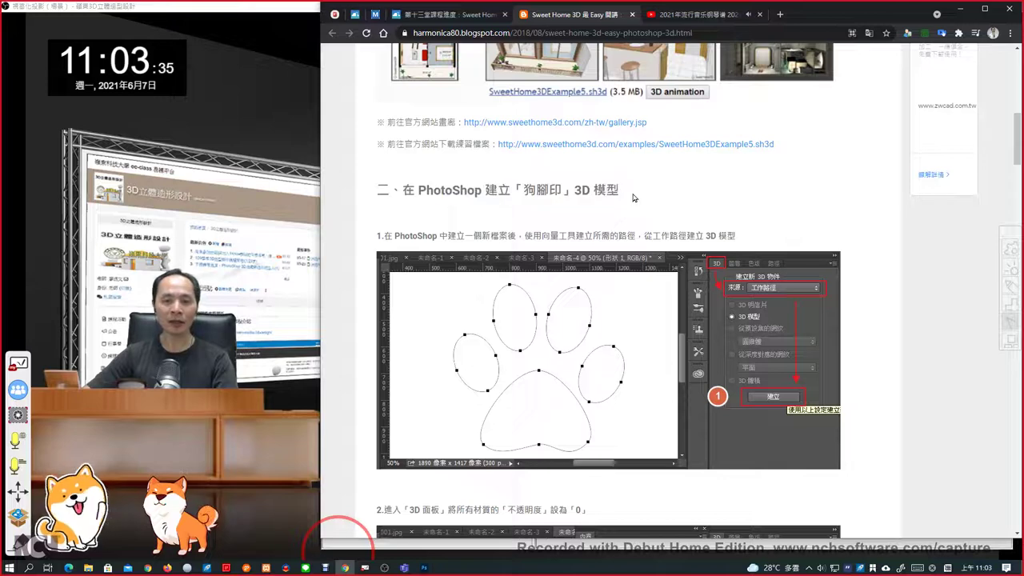
click(425, 568)
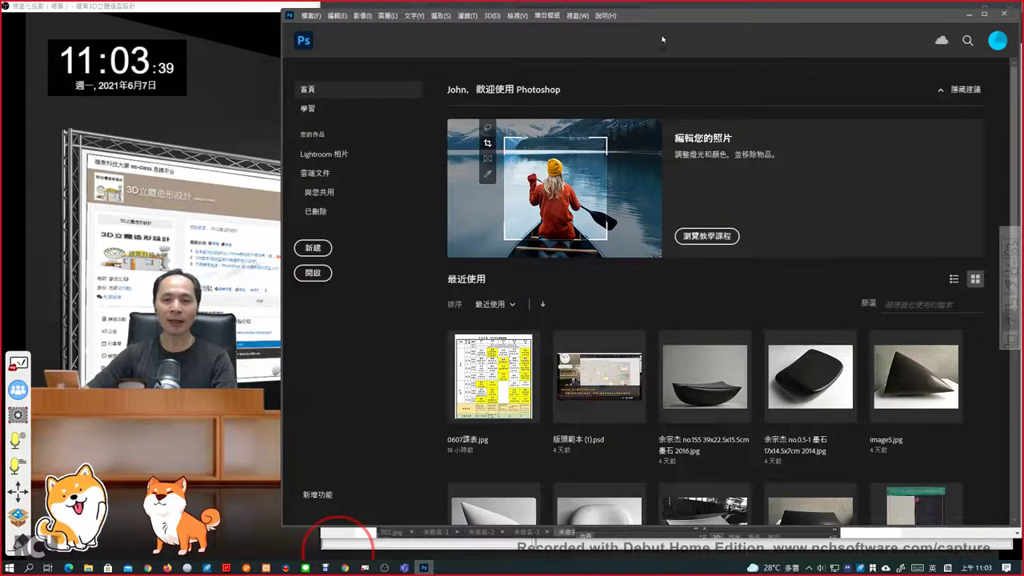
Create a new blank A4 document, 210 x 297 mm at 300 ppi, from the home screen
drag(683, 16, 687, 12)
click(312, 244)
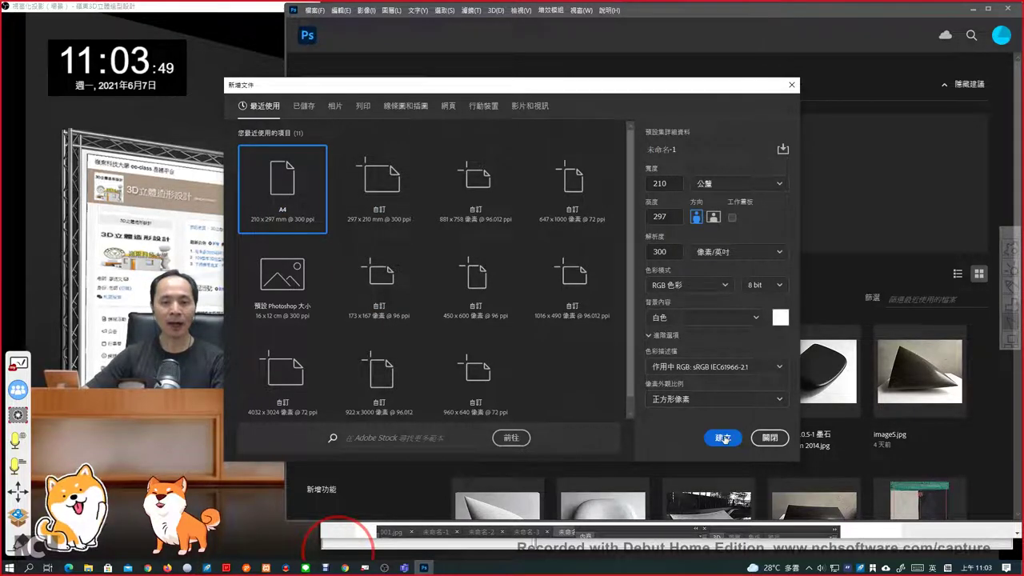
click(723, 438)
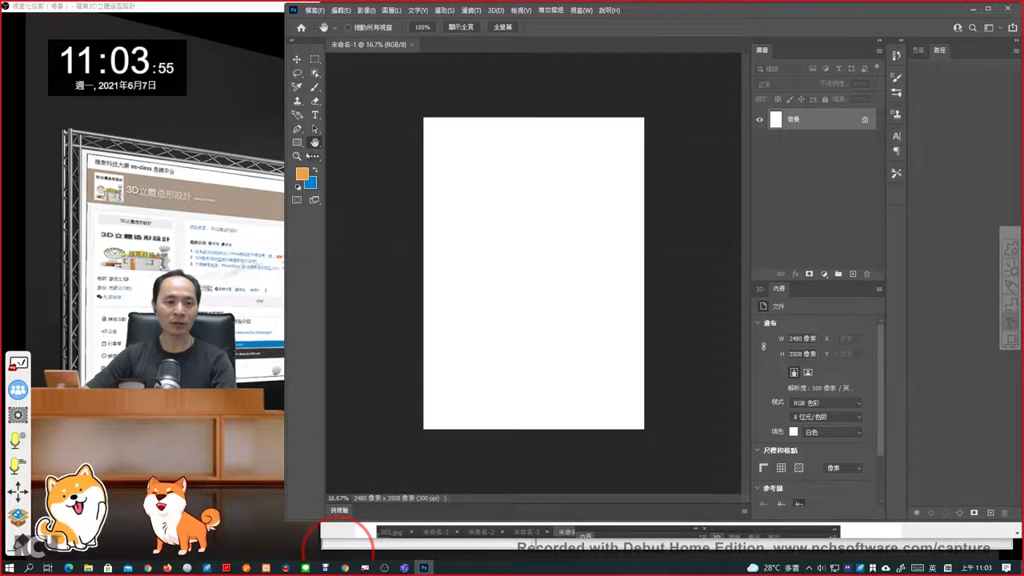
Select the Custom Shape Tool with its drawing mode set to 形狀 (shape)
click(302, 146)
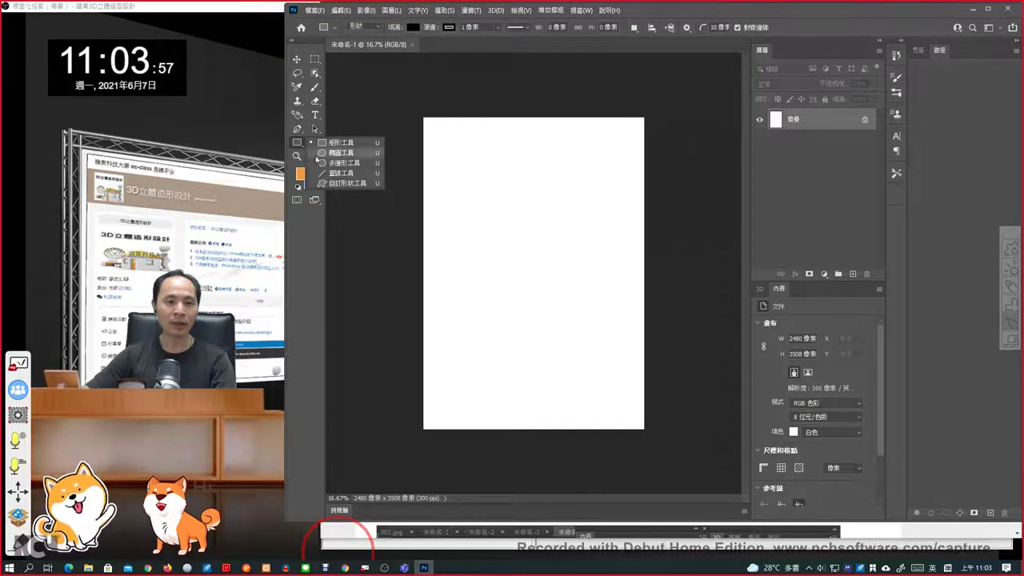
click(337, 183)
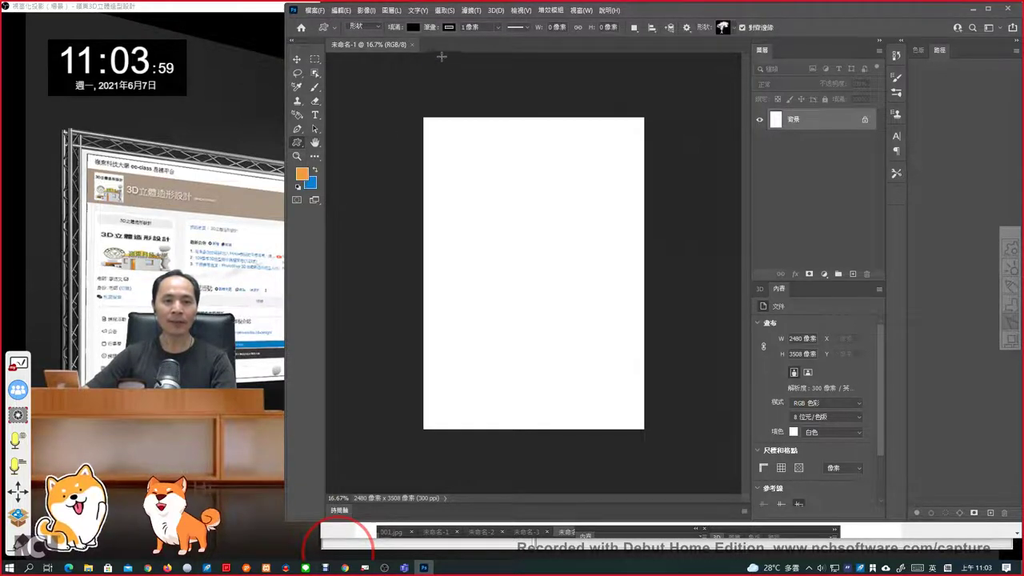
click(377, 28)
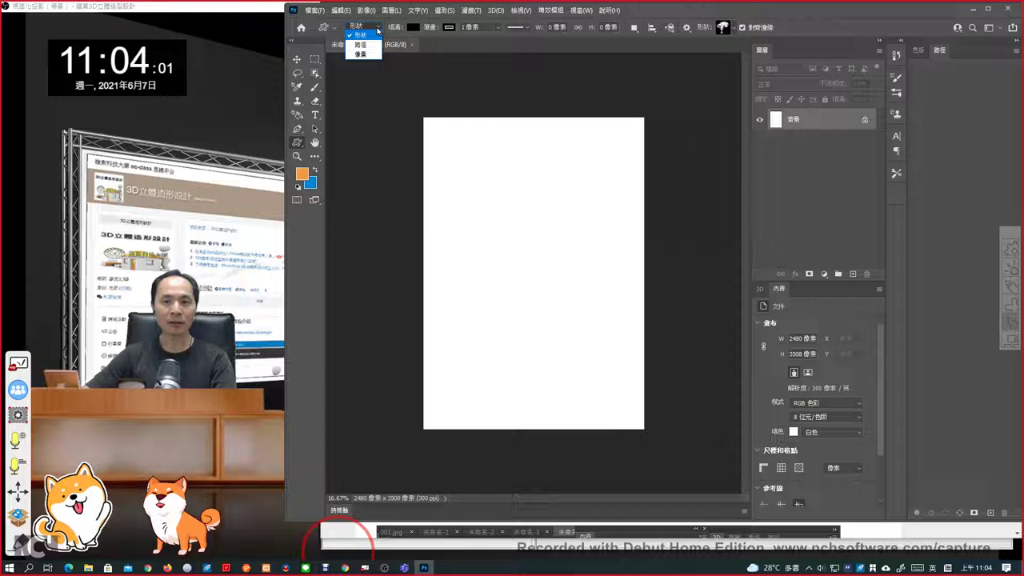
click(737, 30)
click(735, 28)
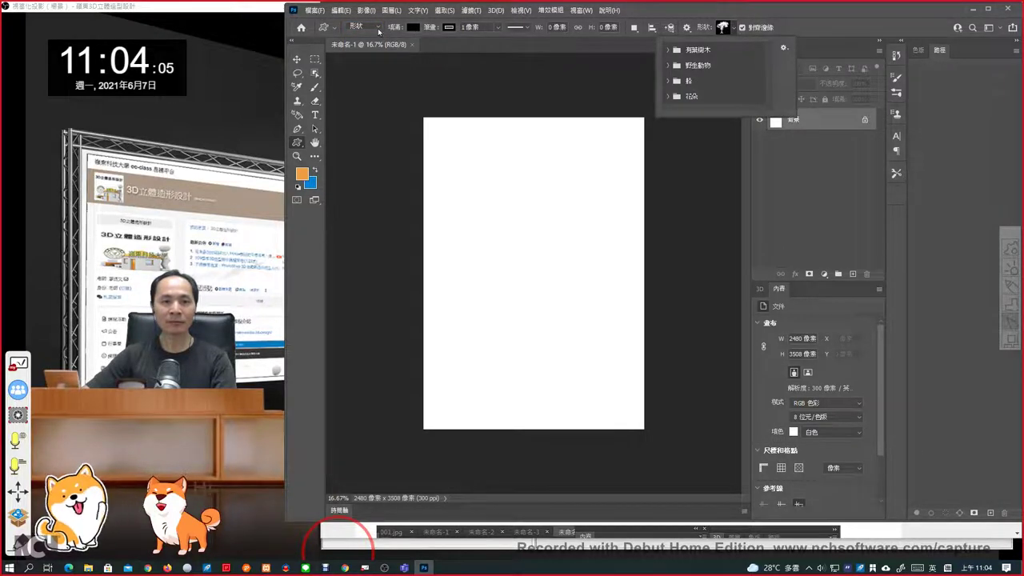
click(336, 28)
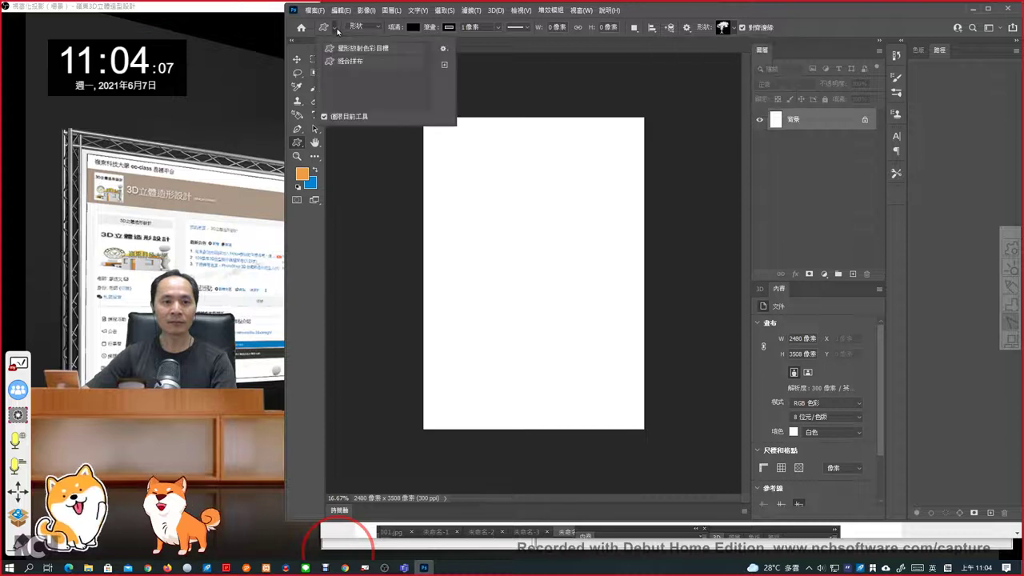
click(360, 26)
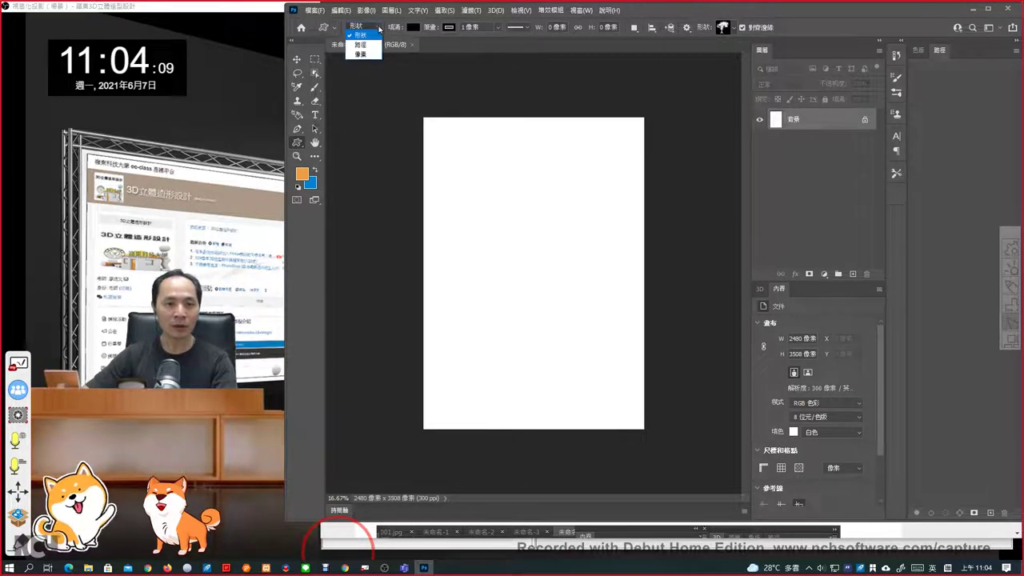
click(713, 35)
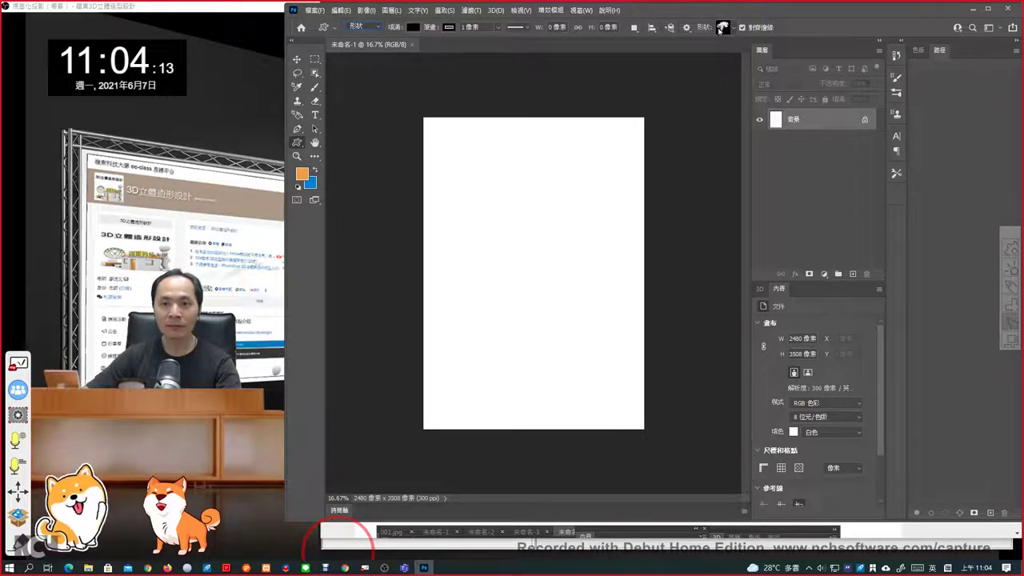
Enlarge the custom shape picker and open its gear options menu
click(732, 29)
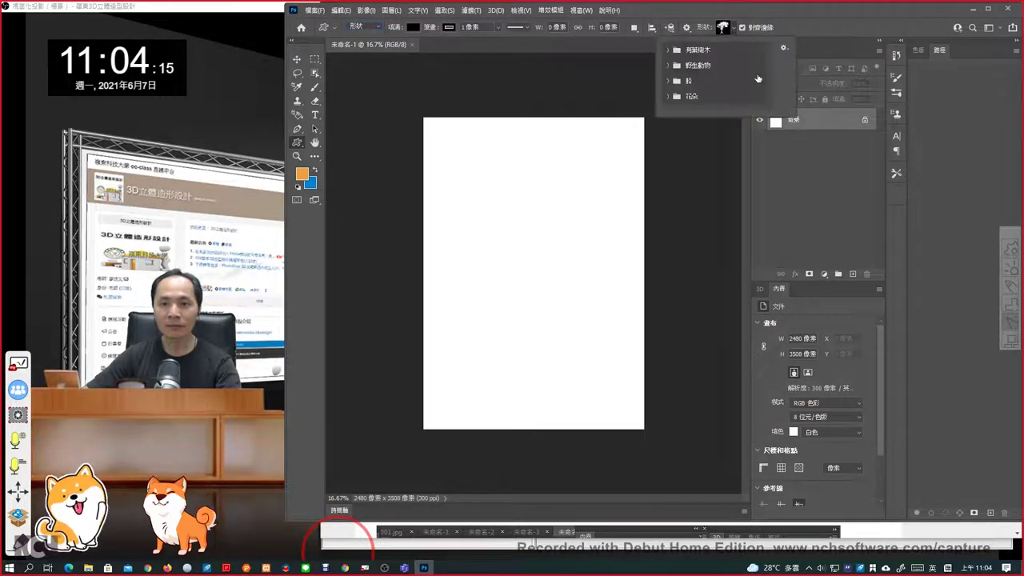
drag(792, 117, 774, 240)
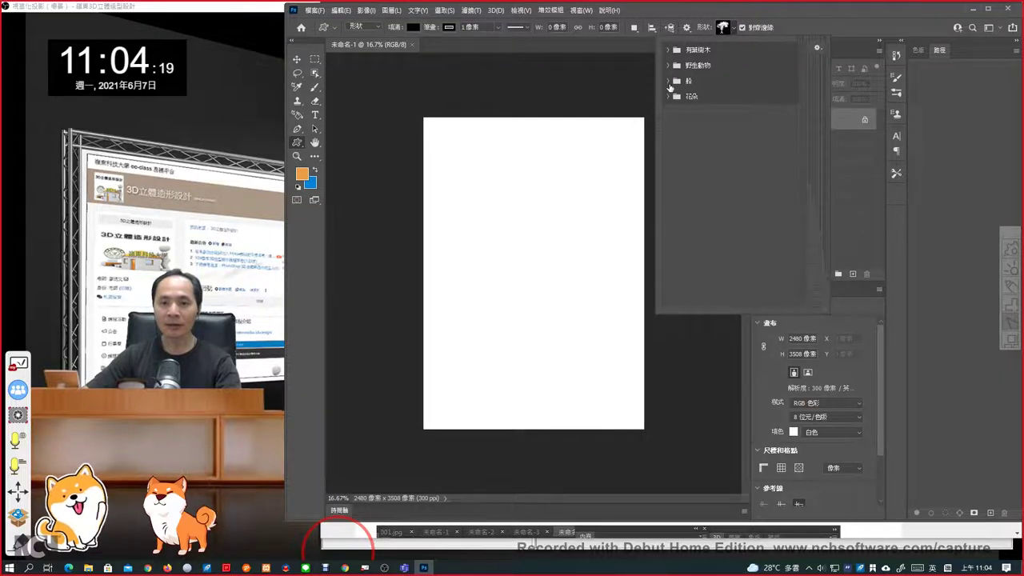
click(816, 49)
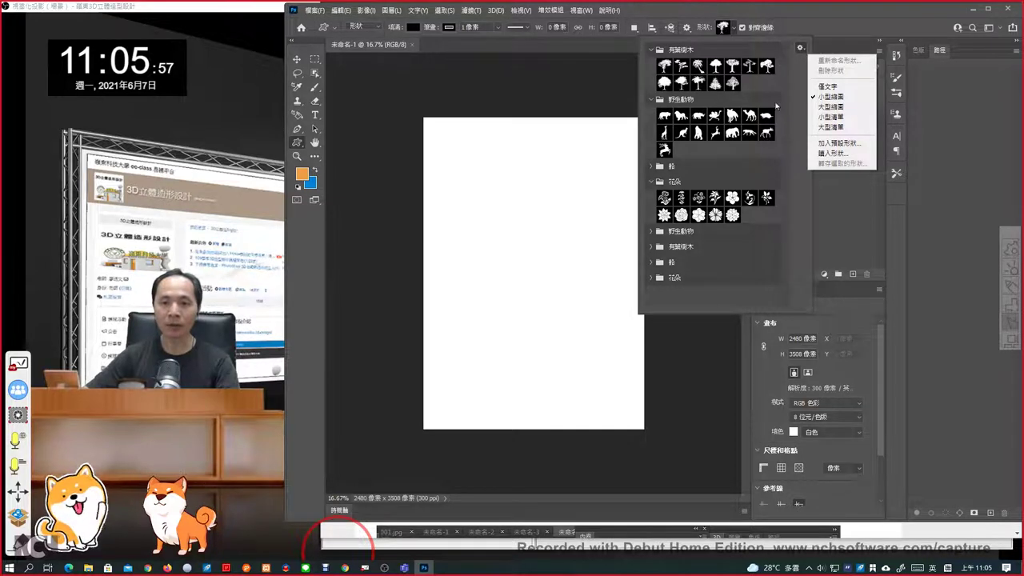
Draw the 野生動物 elephant near the page top as black shape layer 大象 1
click(735, 137)
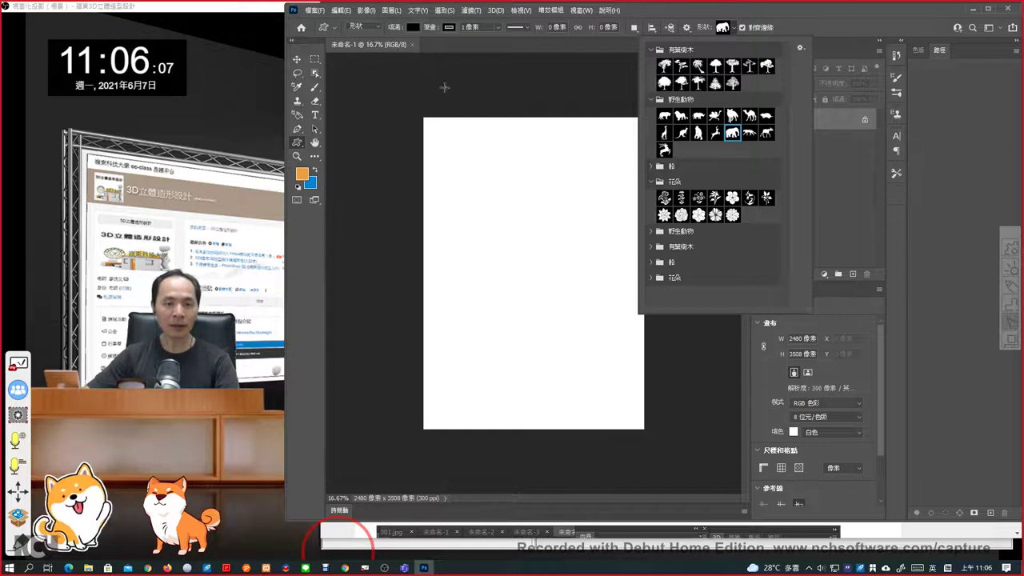
drag(481, 160, 601, 237)
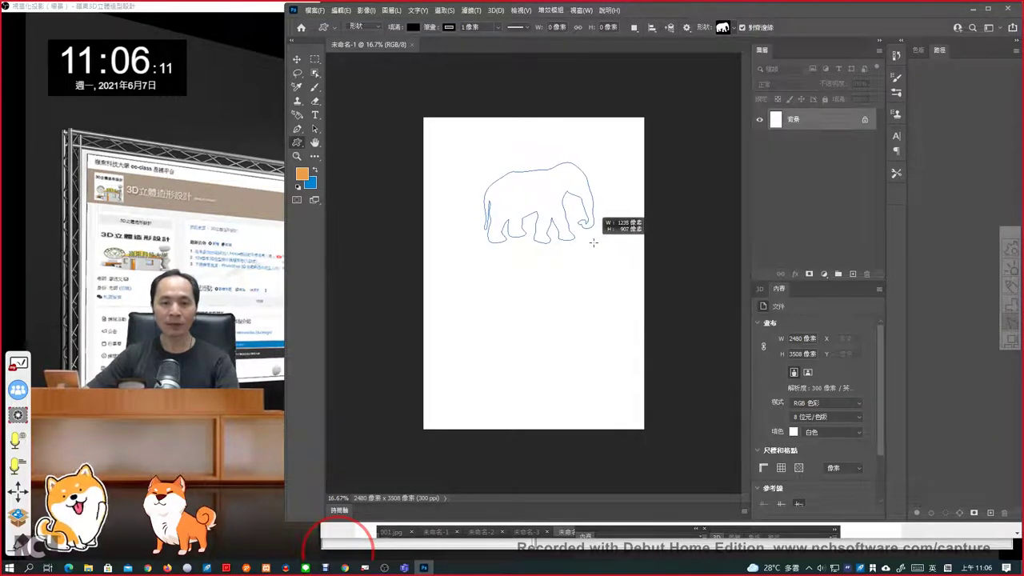
drag(601, 237, 593, 242)
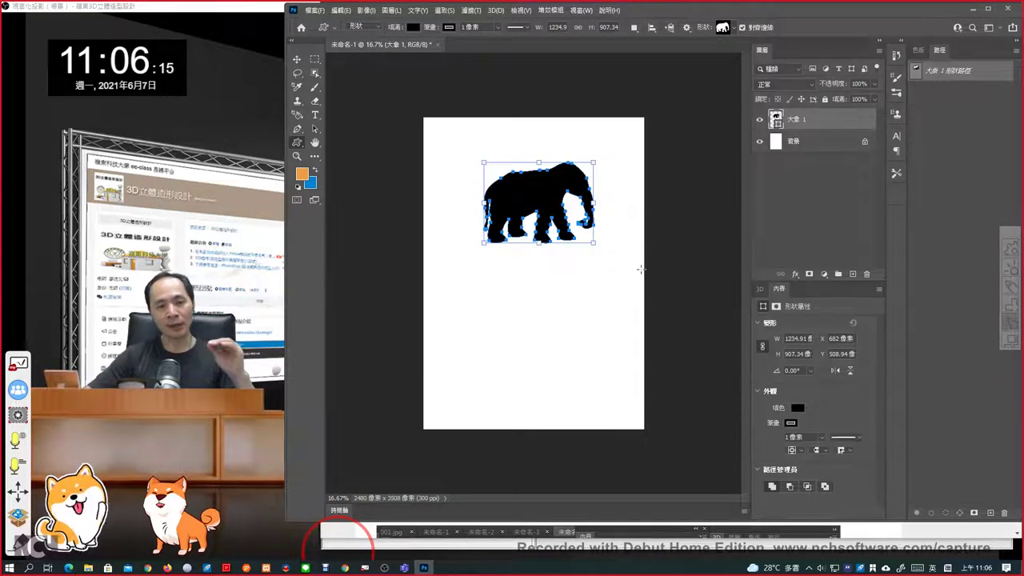
click(378, 29)
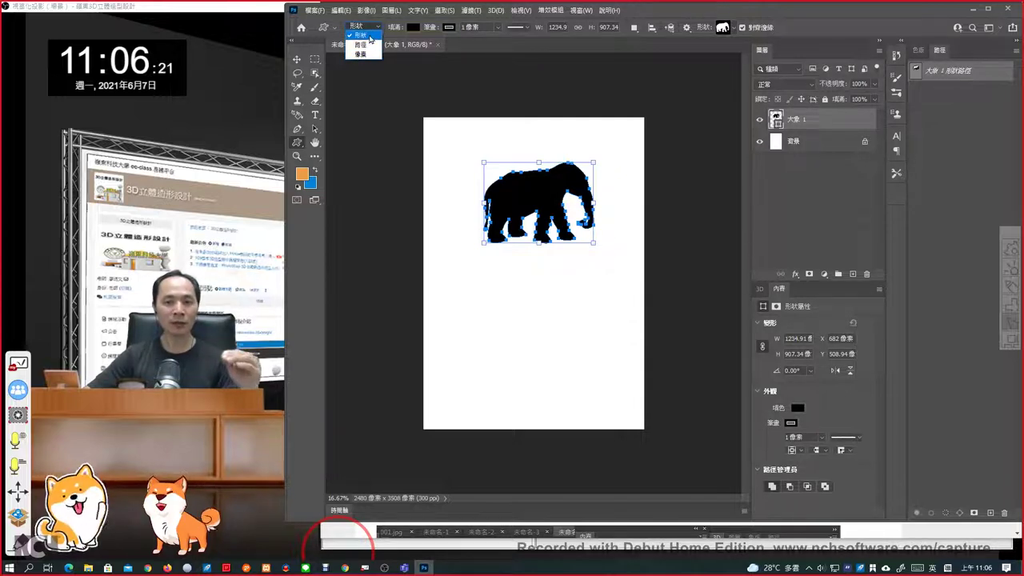
Extrude 大象 1 into a 3D model, select 目前檢視, then return to the Chrome tutorial
click(360, 35)
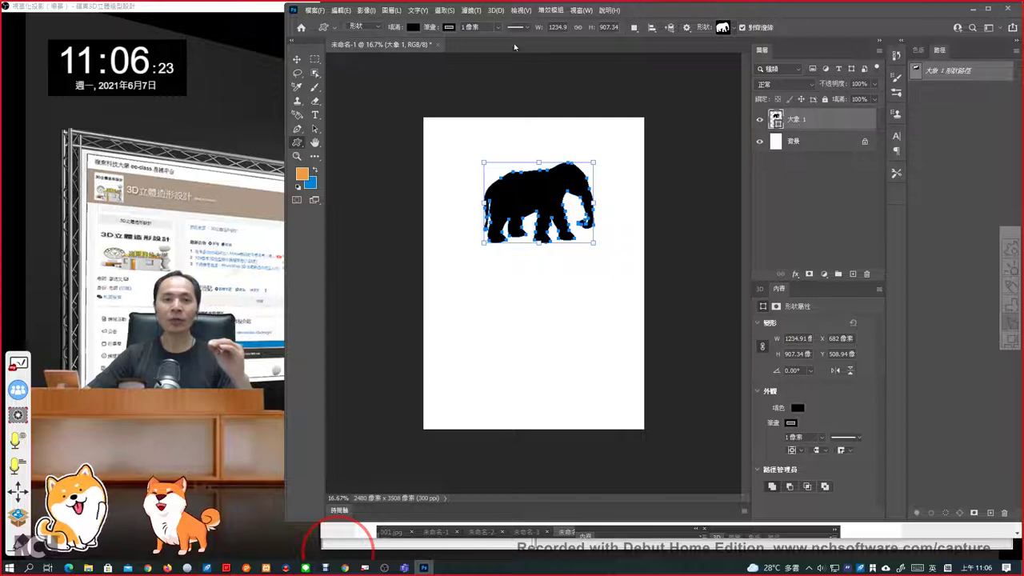
click(496, 10)
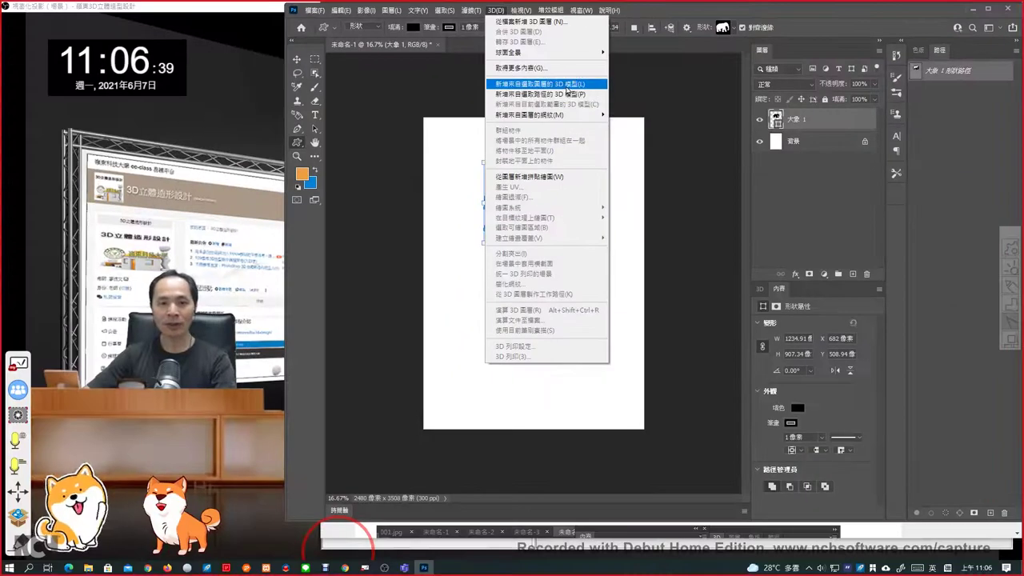
click(590, 110)
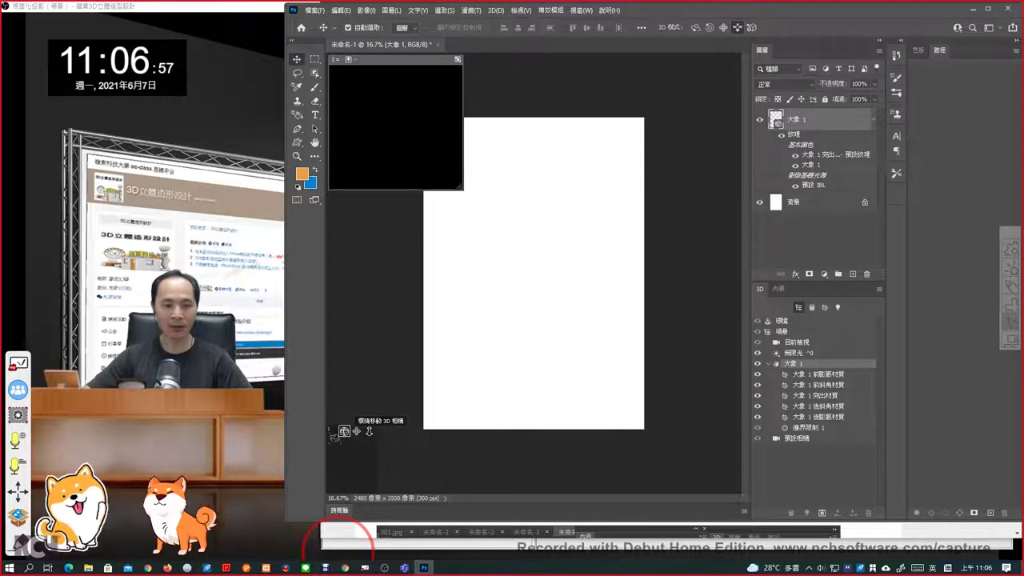
click(579, 200)
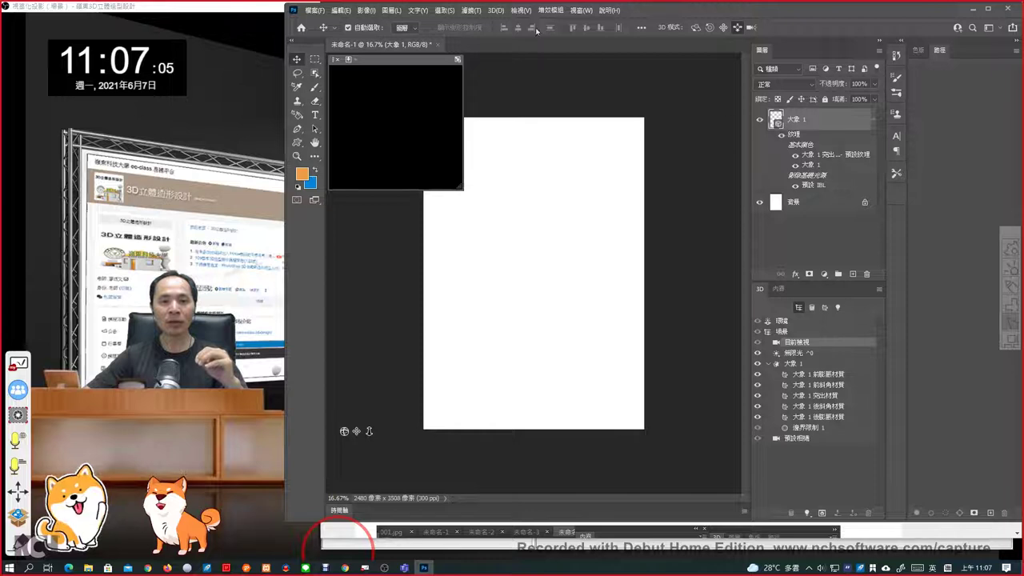
click(495, 10)
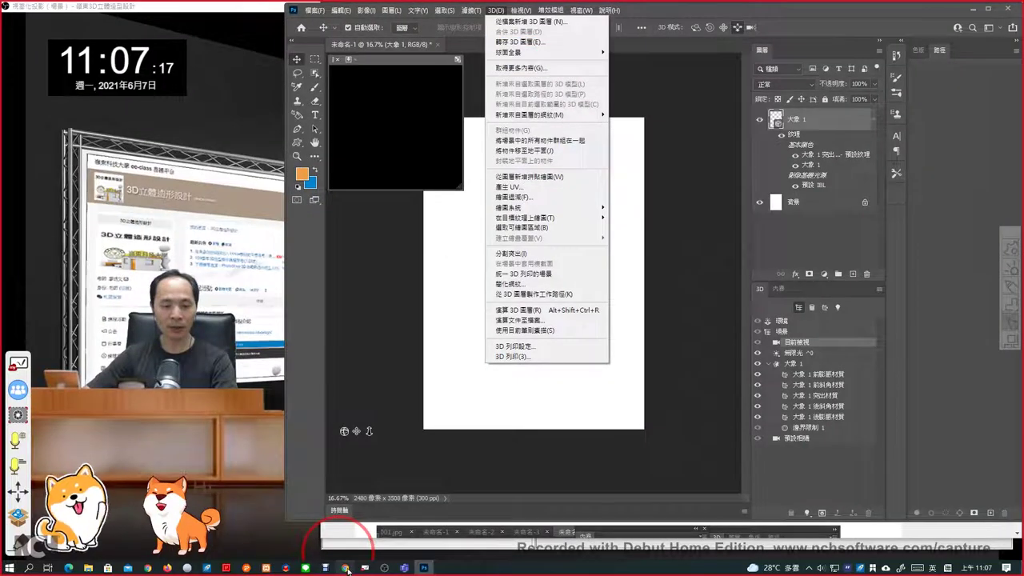
click(345, 568)
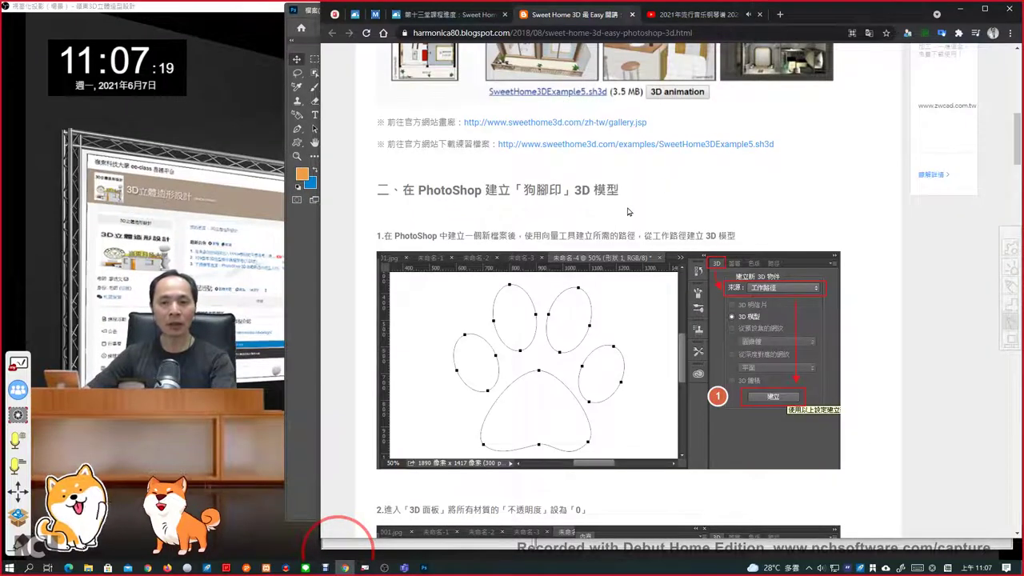
Scroll the tutorial down to the 3D panel and material-opacity note
scroll(628, 211, down, 2)
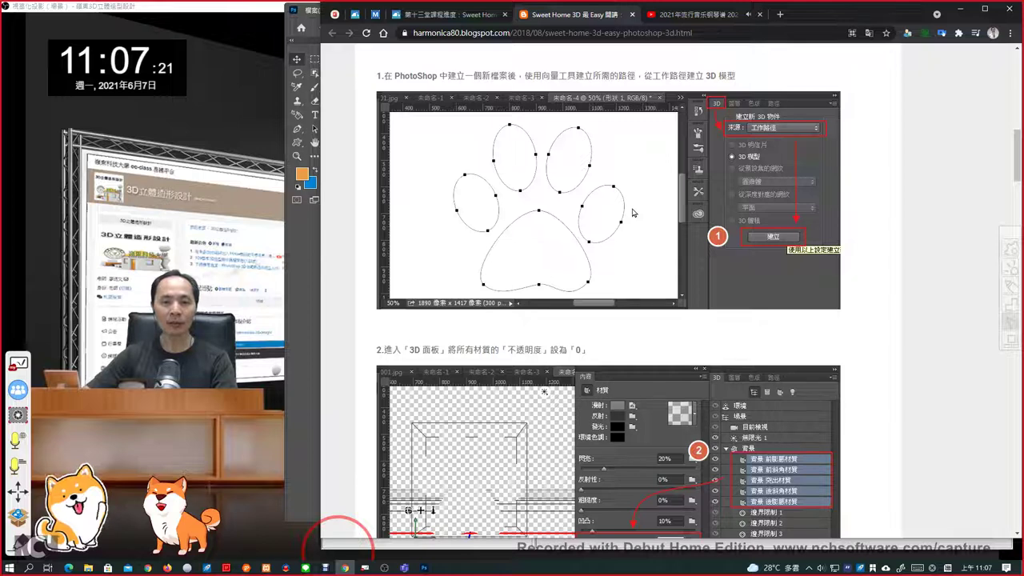
scroll(596, 218, down, 2)
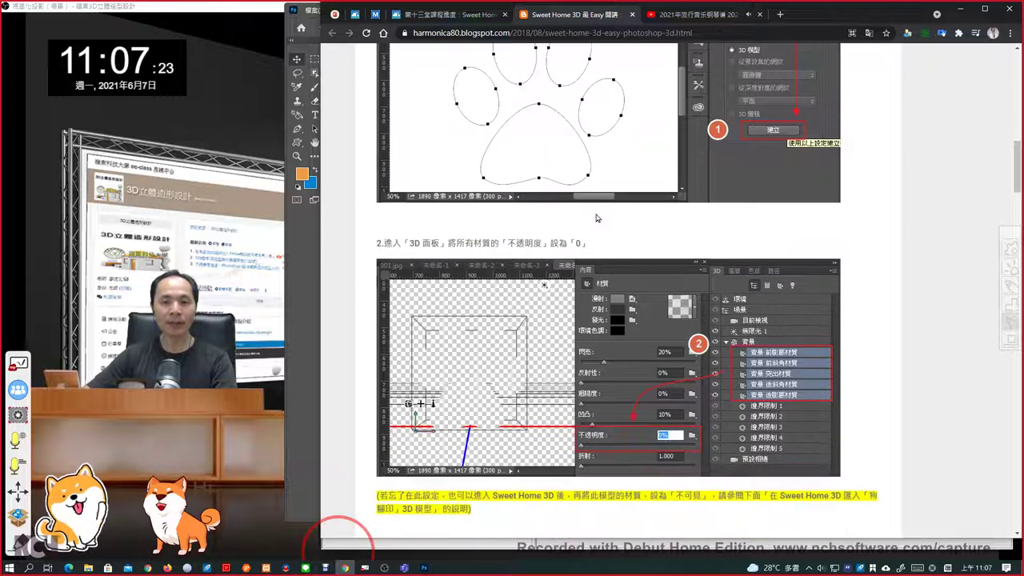
scroll(598, 214, up, 3)
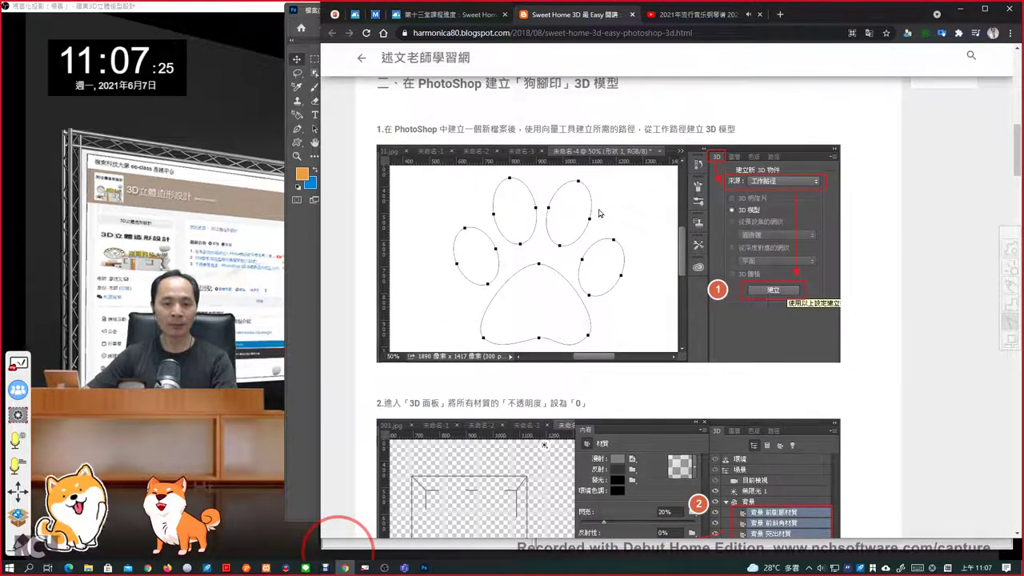
scroll(600, 215, down, 1)
scroll(607, 217, down, 2)
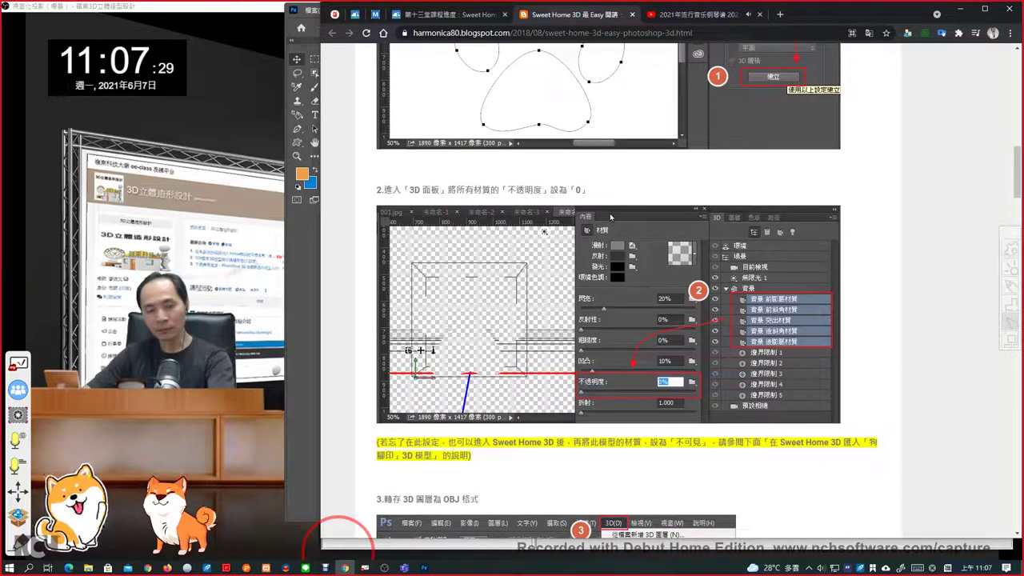
Mark up the tutorial screenshot and Sweet Home 3D note in red, clear it, and reach step 3
mouse_move(439, 205)
mouse_down()
mouse_move(566, 172)
mouse_move(509, 201)
mouse_move(540, 164)
mouse_up()
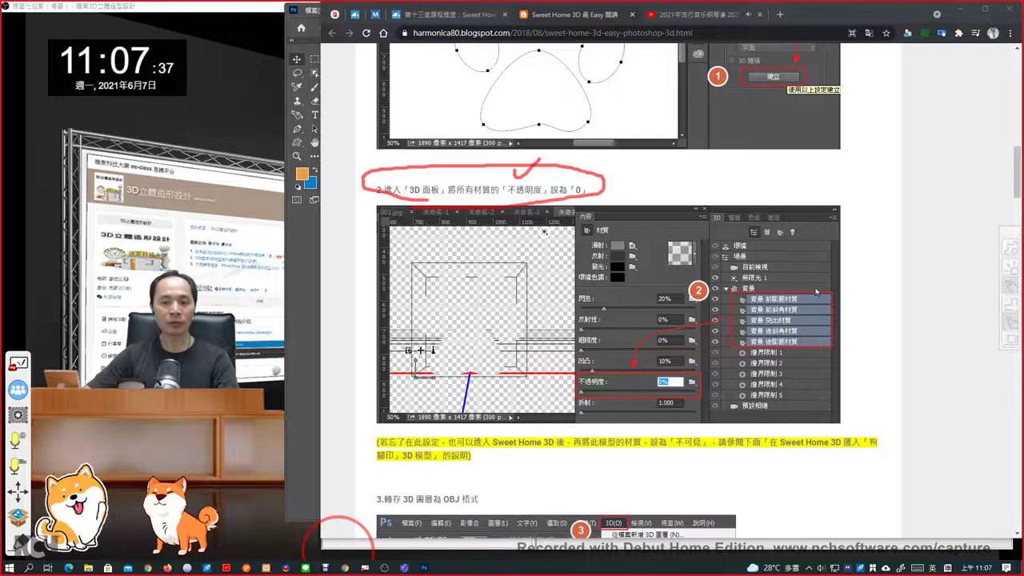
mouse_move(824, 291)
mouse_down()
mouse_move(811, 346)
mouse_move(846, 392)
mouse_up()
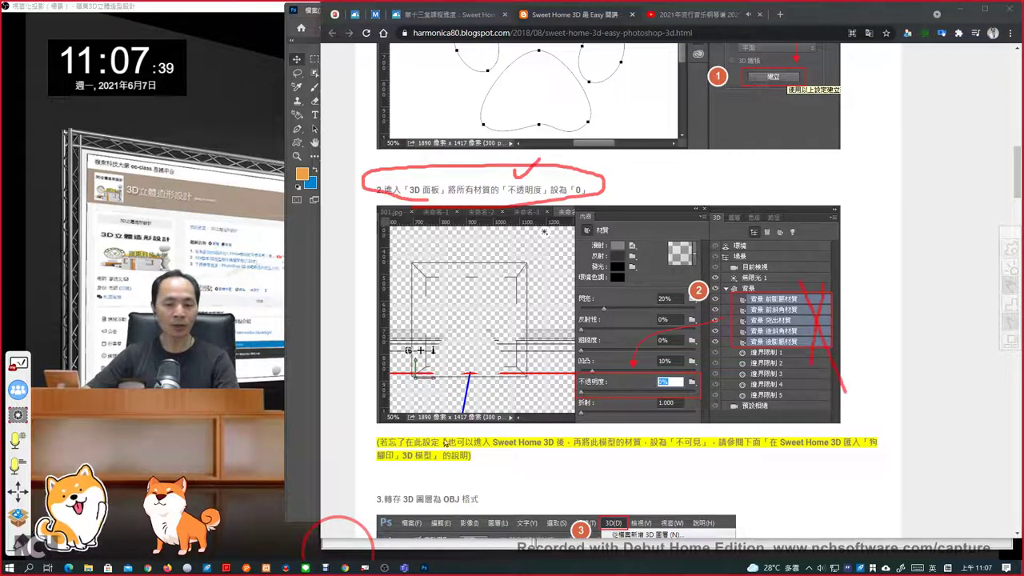
mouse_move(367, 434)
mouse_down()
mouse_move(374, 430)
mouse_move(398, 496)
mouse_move(361, 445)
mouse_up()
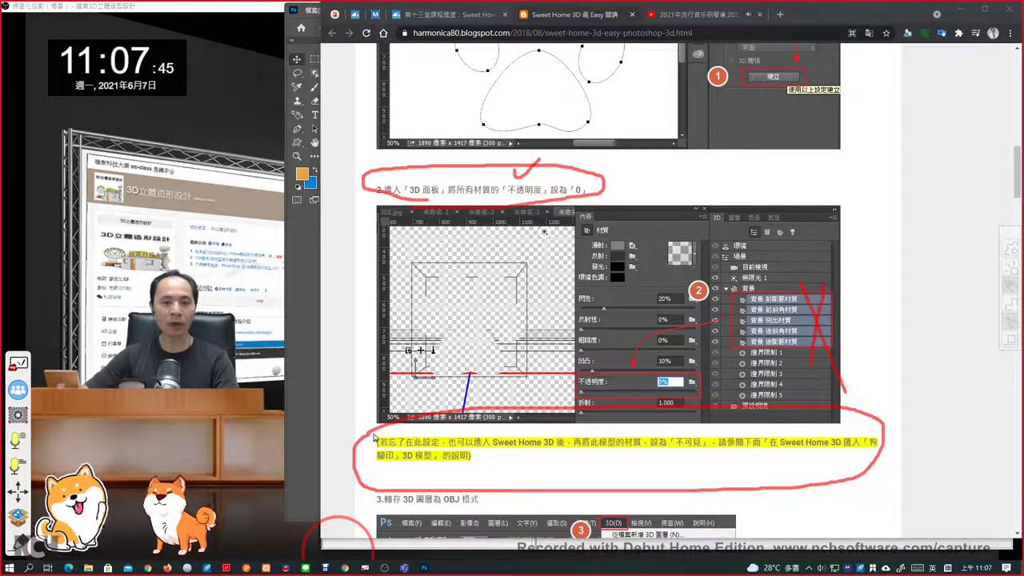
mouse_move(560, 232)
mouse_down()
mouse_move(518, 265)
mouse_move(547, 255)
mouse_up()
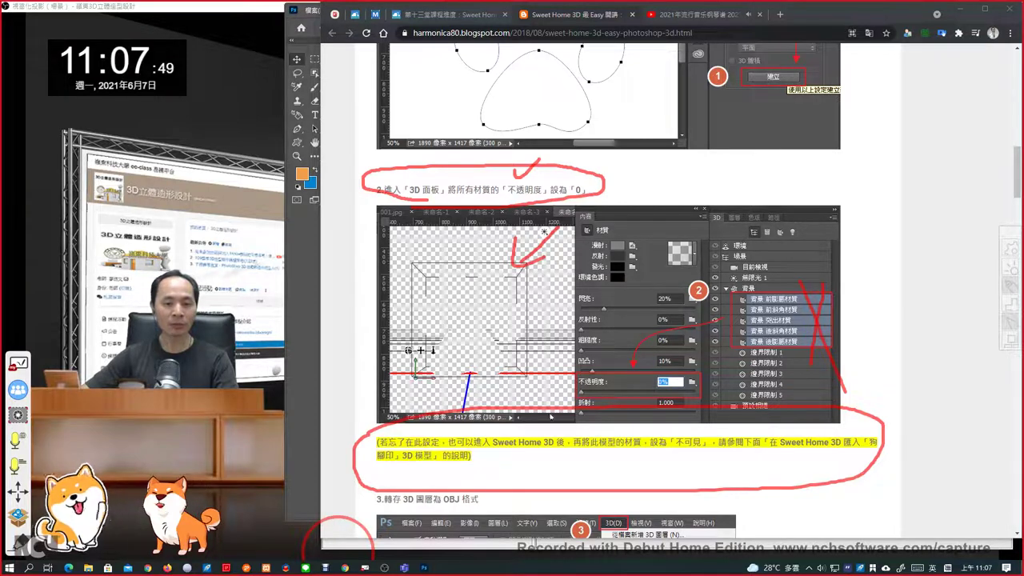
mouse_move(512, 459)
mouse_down()
mouse_move(547, 425)
mouse_move(509, 466)
mouse_up()
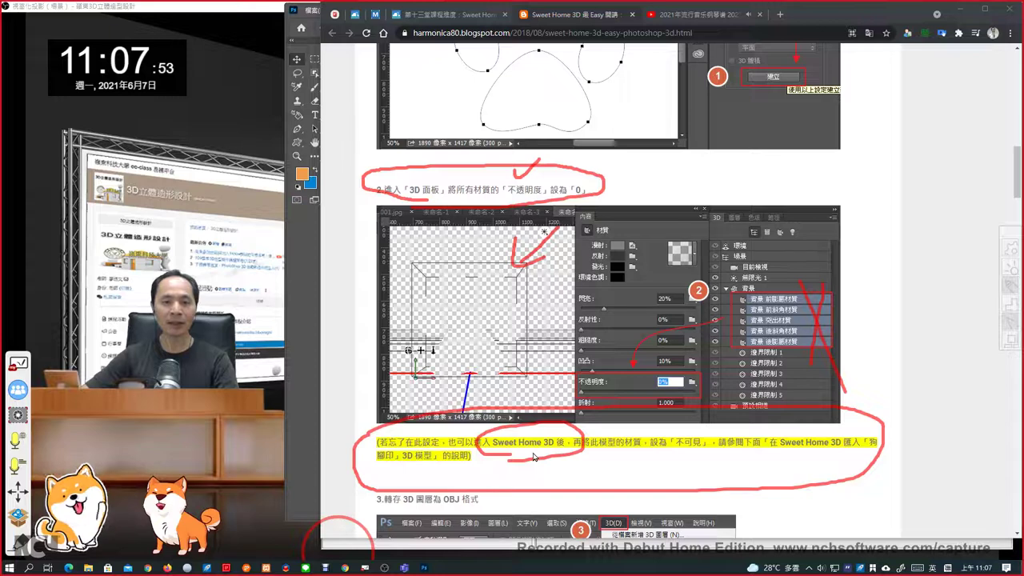
key(Escape)
scroll(584, 334, down, 3)
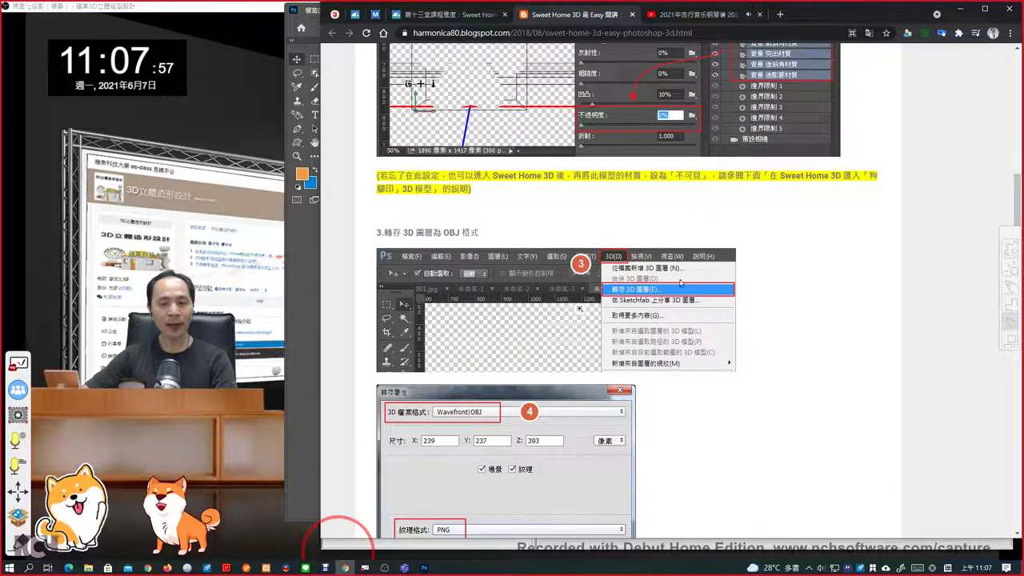
scroll(640, 303, down, 2)
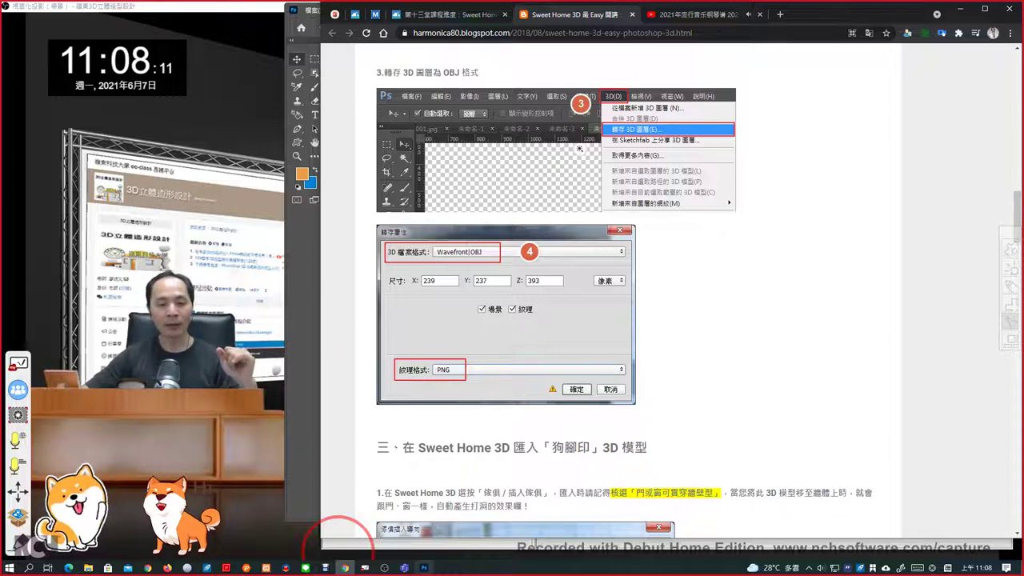
Export the 3D layer with Wavefront|OBJ format and PNG textures
click(344, 566)
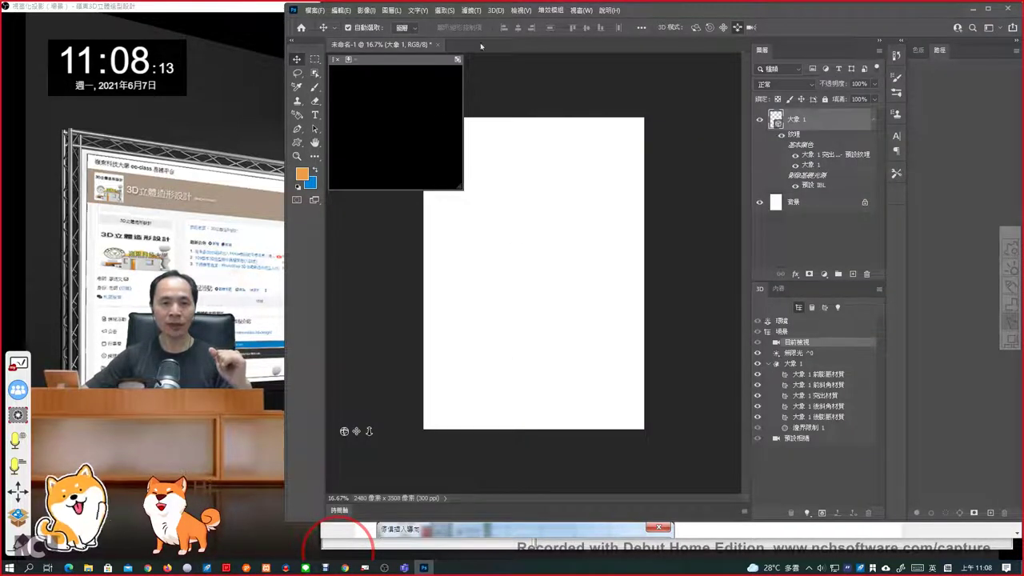
click(495, 10)
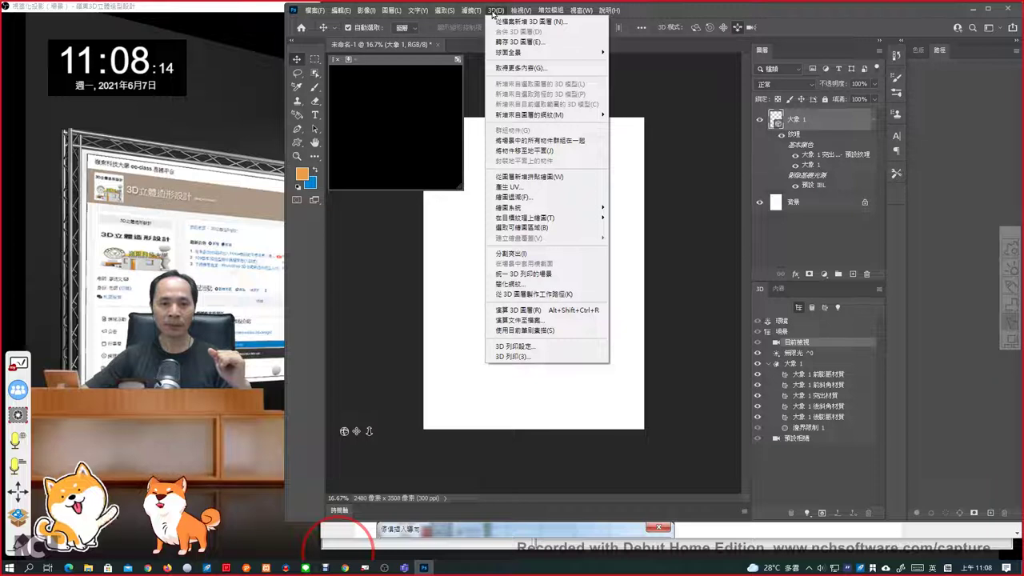
click(554, 43)
drag(515, 93, 639, 91)
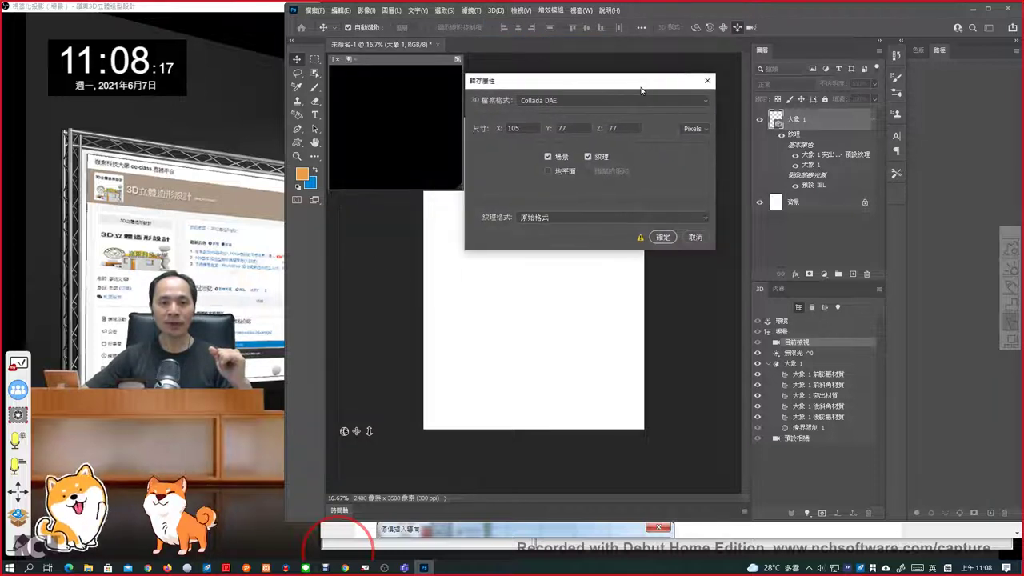
click(613, 101)
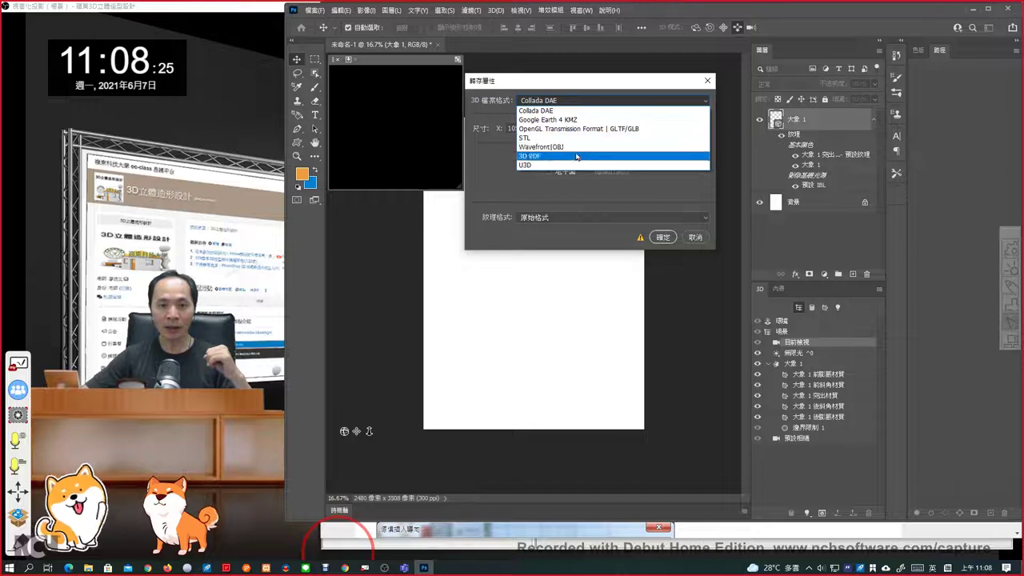
click(576, 149)
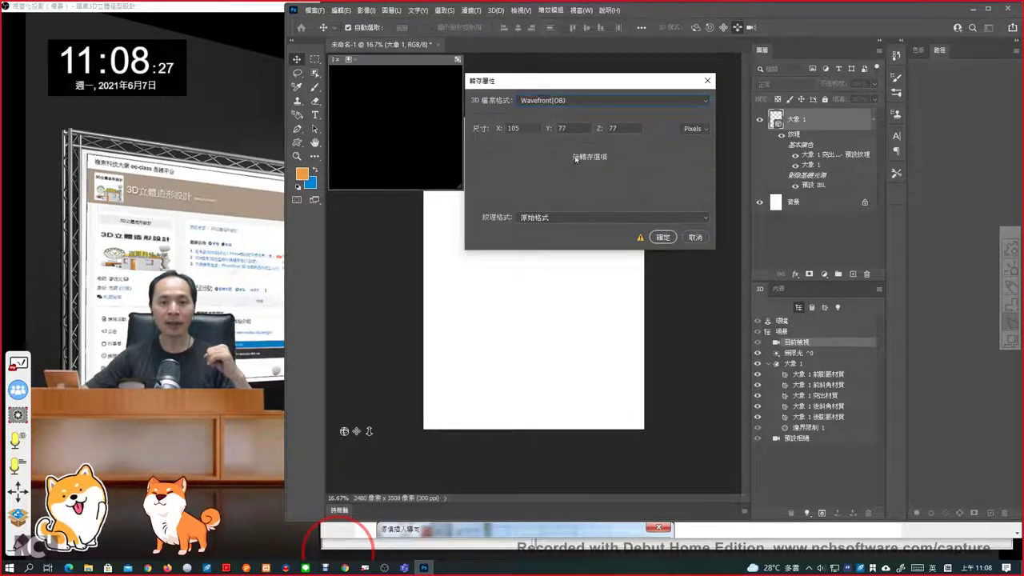
click(560, 217)
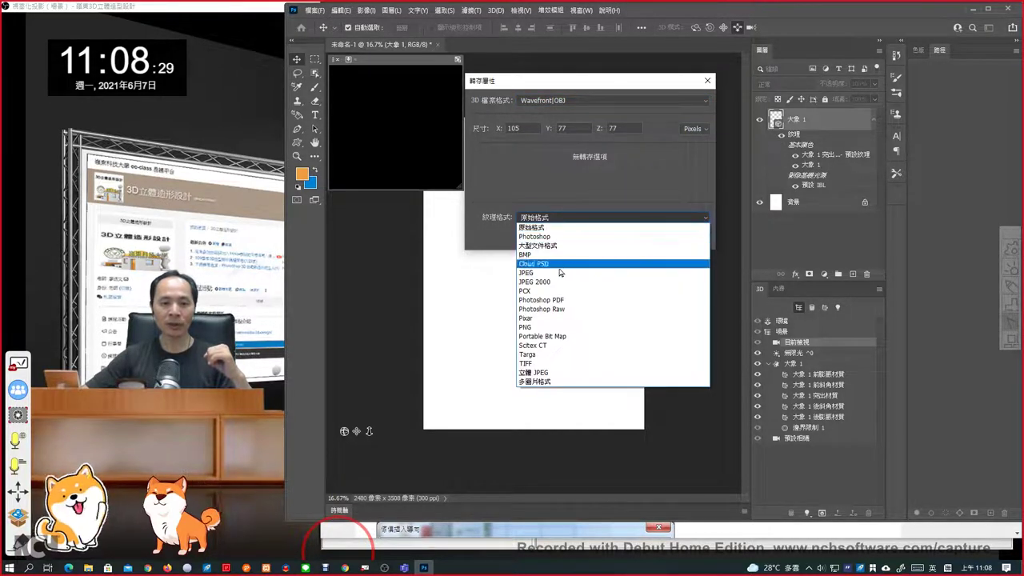
click(560, 327)
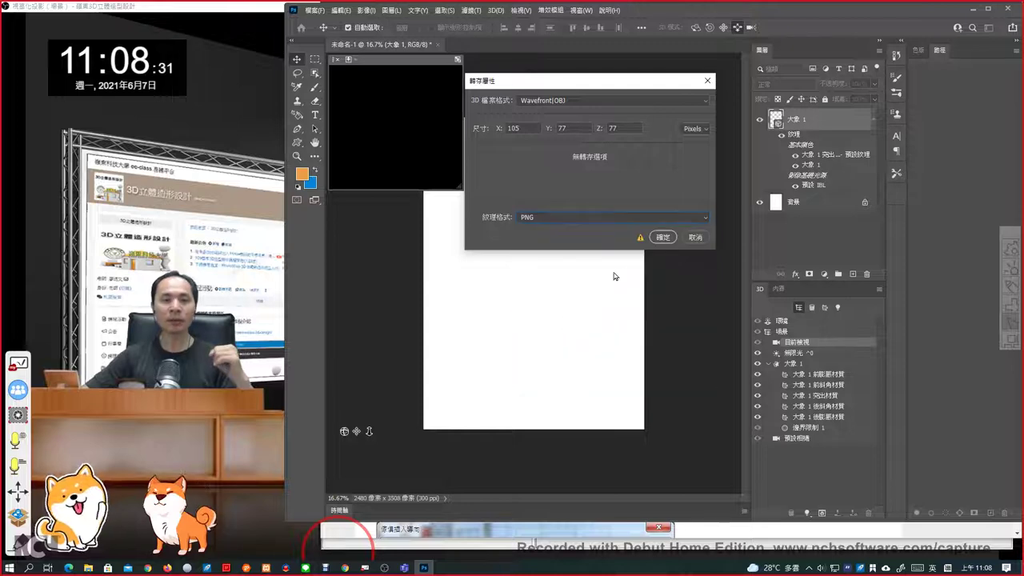
click(663, 239)
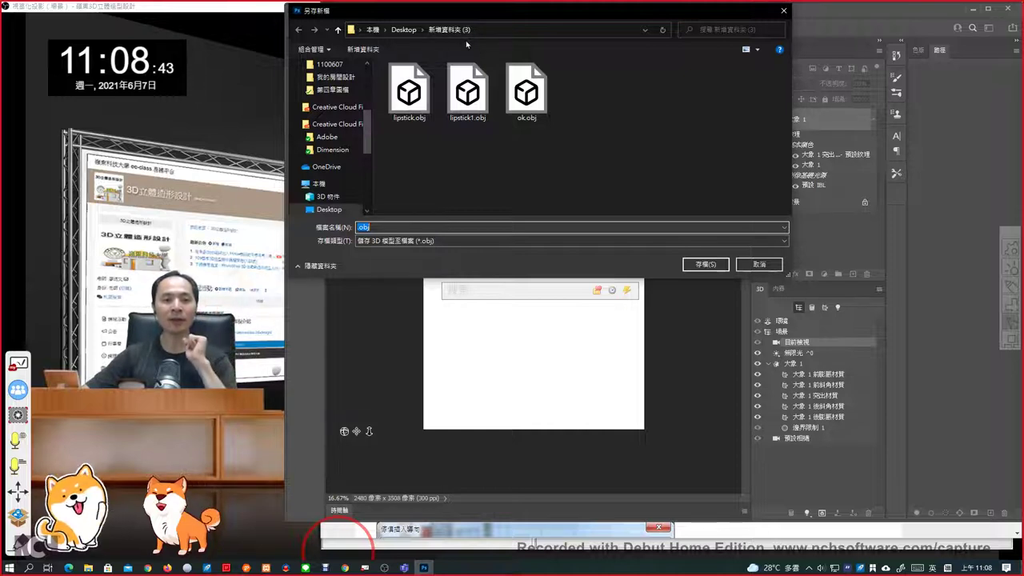
Name the file 0607.obj and save it in 新增資料夾 (3)
key(Home)
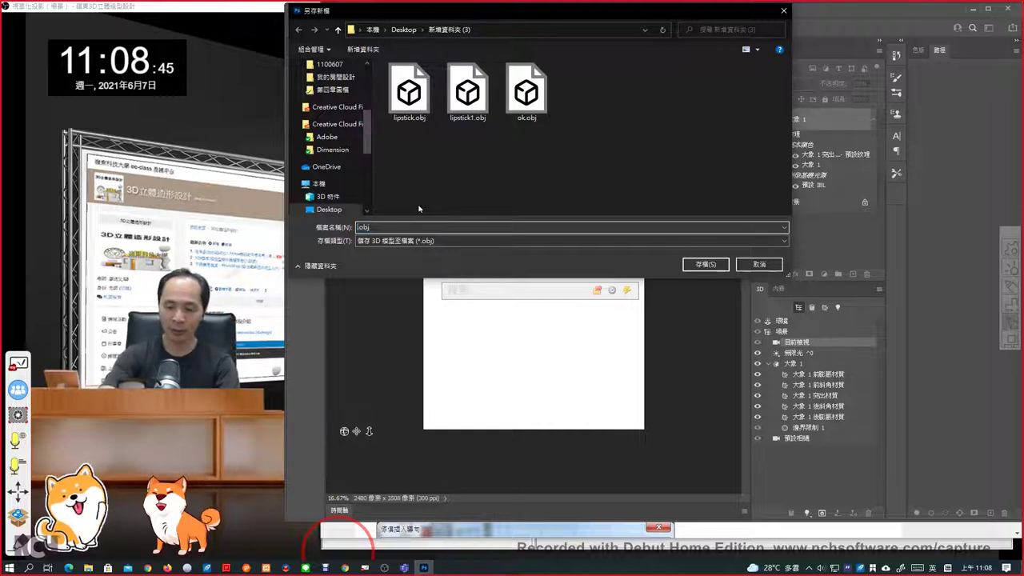
text(060)
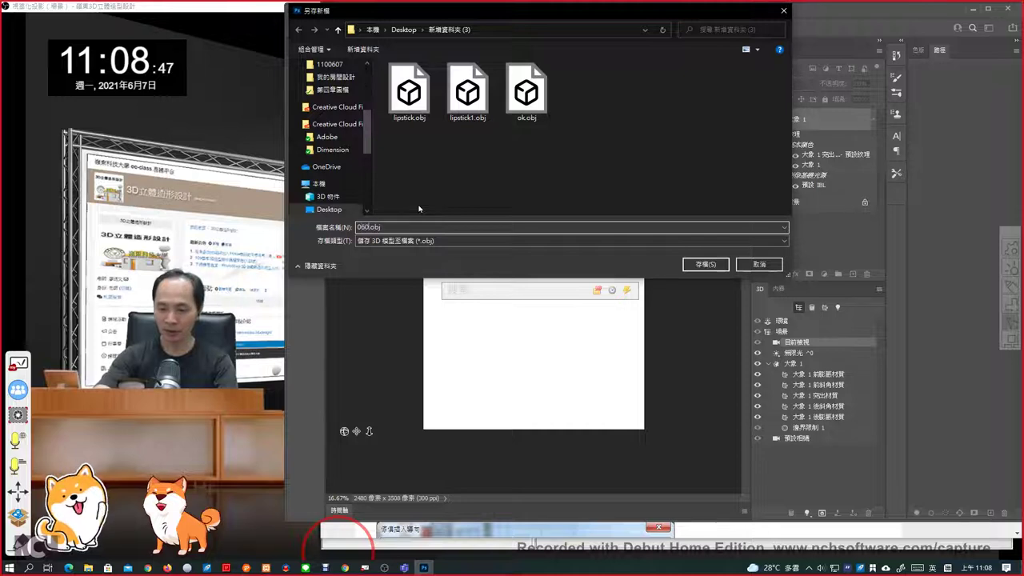
text(7)
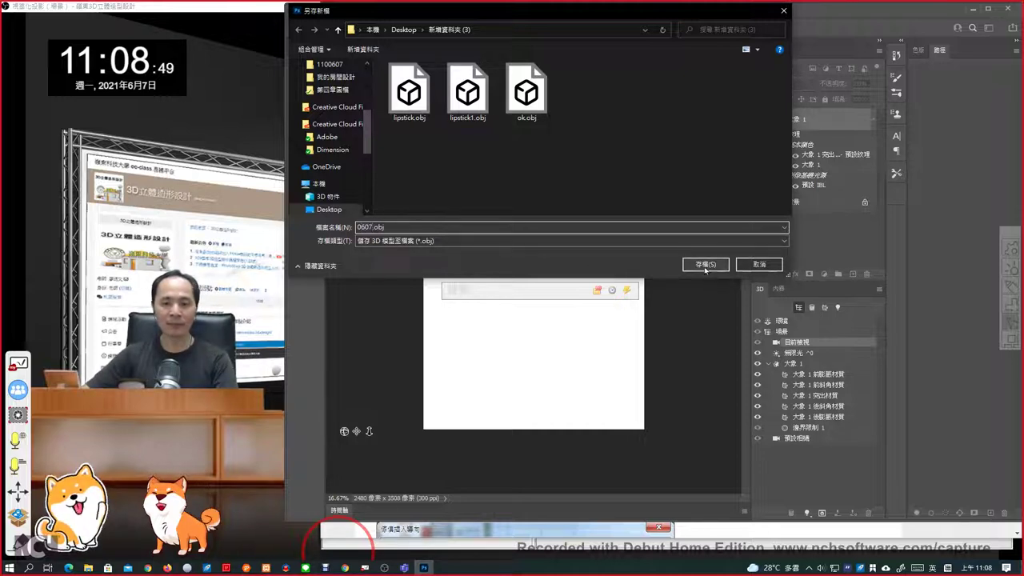
click(705, 265)
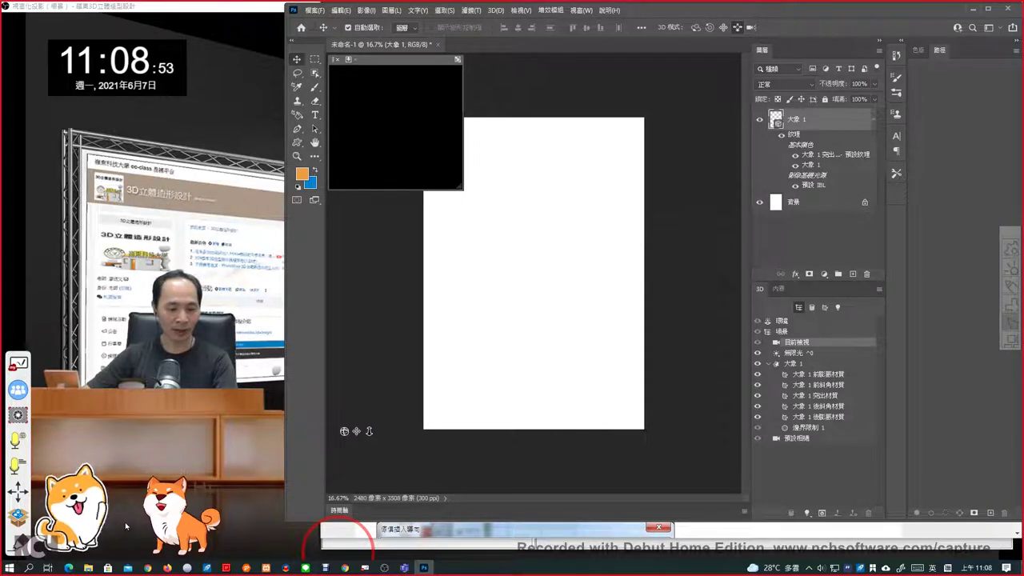
Find 0607.obj under Recent files in File Explorer and open its file location
click(88, 568)
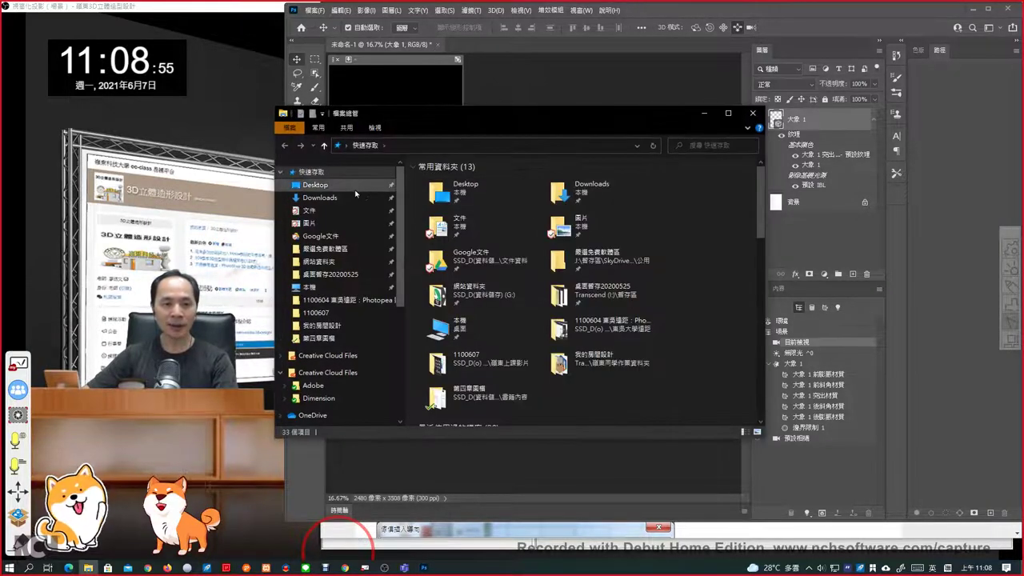
scroll(683, 322, down, 1)
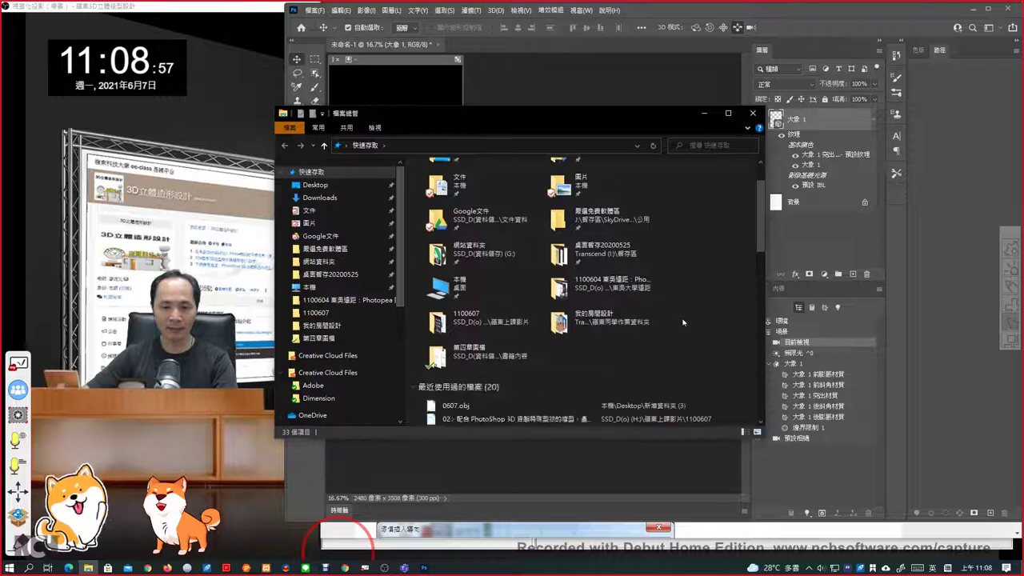
scroll(683, 322, down, 2)
click(460, 327)
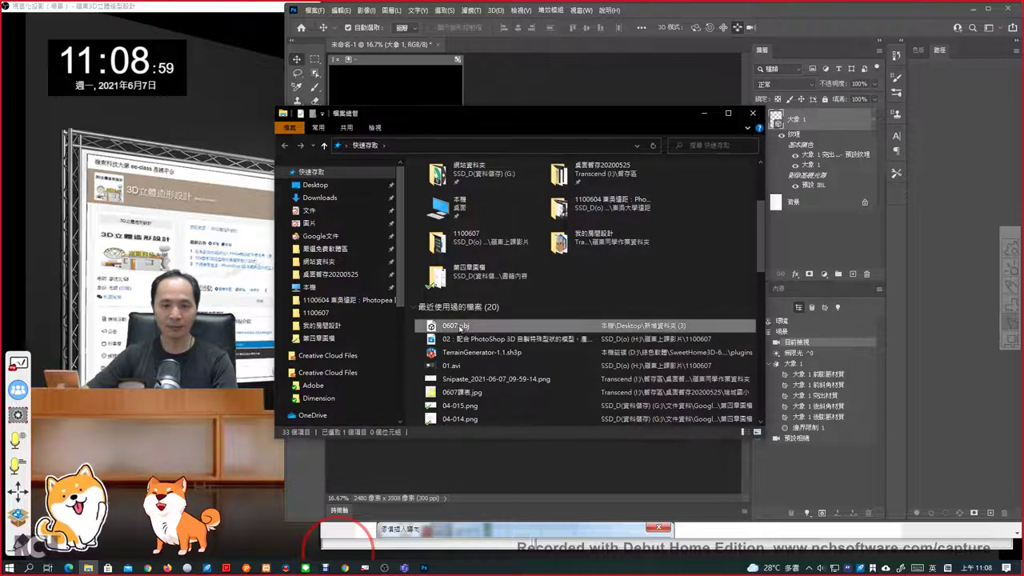
right_click(460, 326)
click(486, 302)
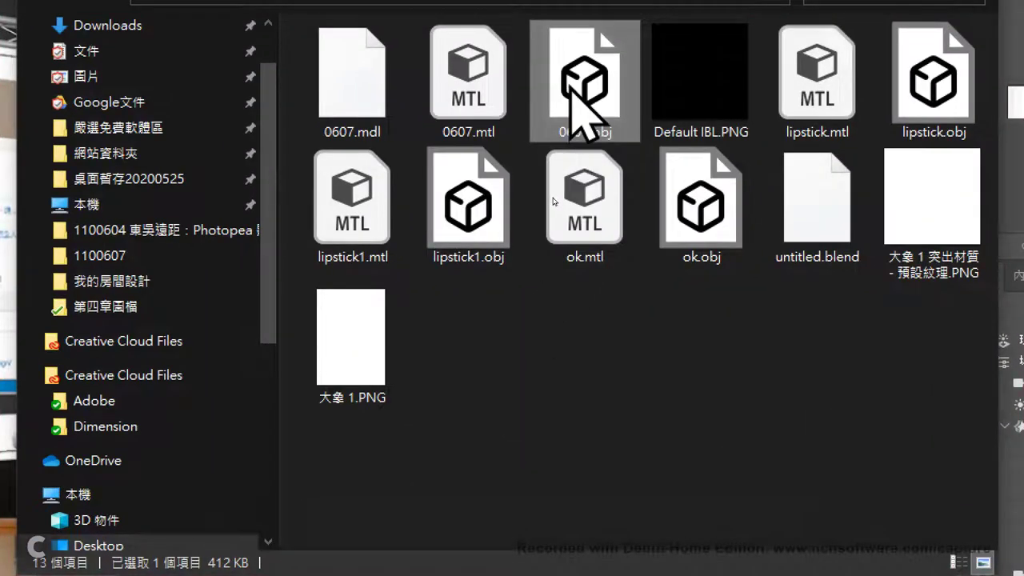
Check the companion 0607.mtl and 0607.mdl files, then return to Photoshop
click(469, 112)
click(349, 101)
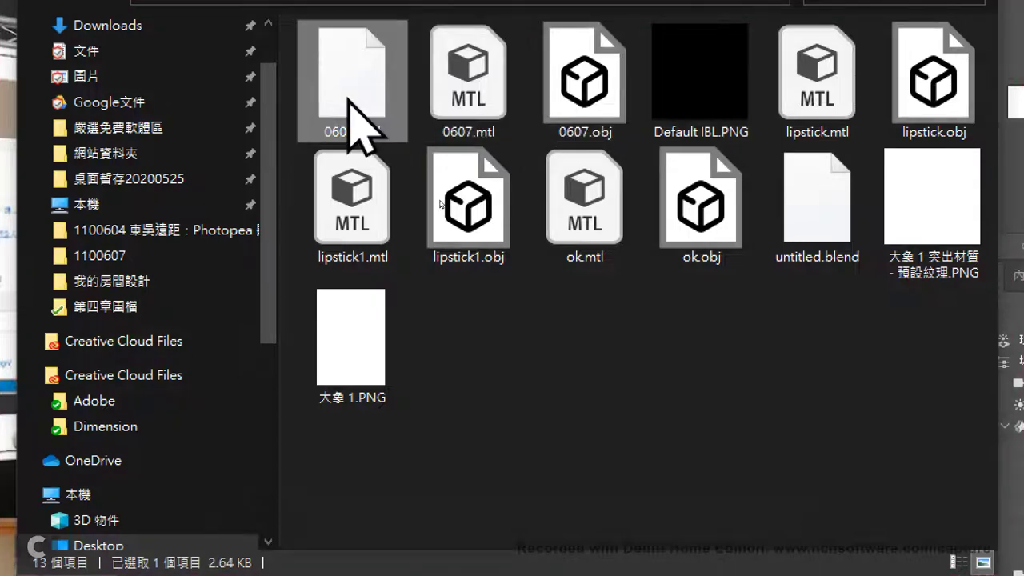
click(579, 103)
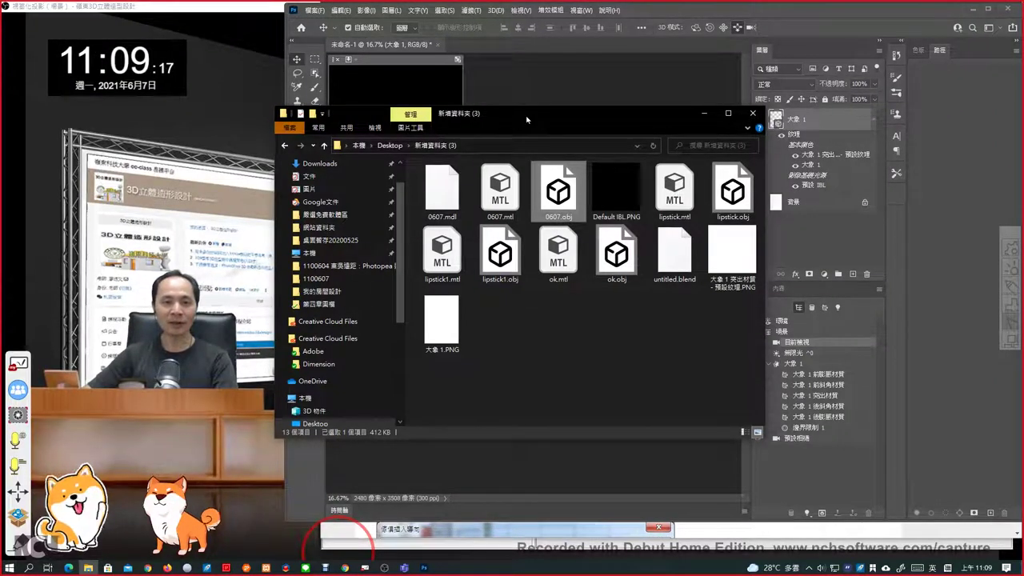
click(793, 25)
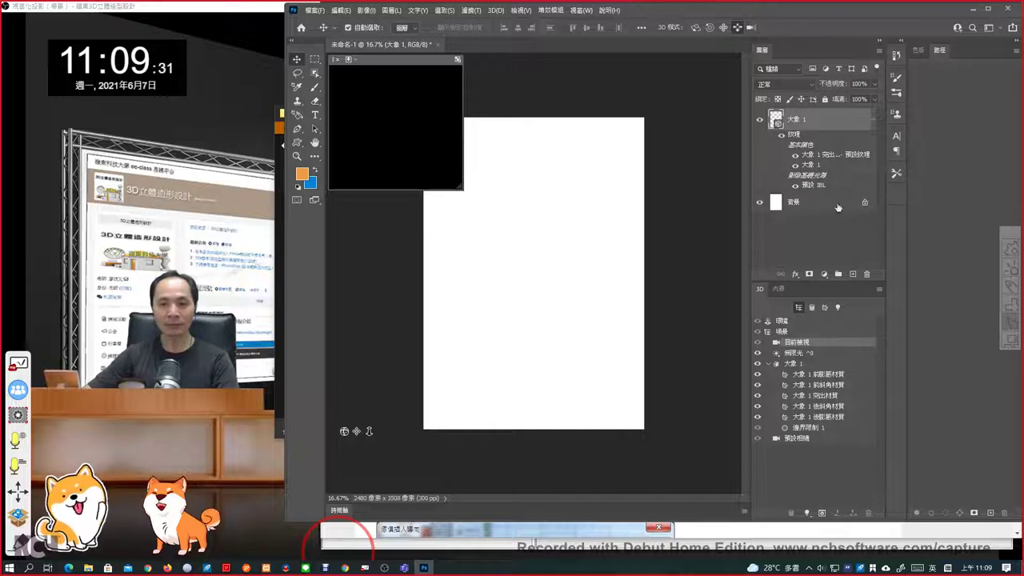
Add empty layer 圖層 1 above 大象 1 and choose the Custom Shape Tool
click(839, 244)
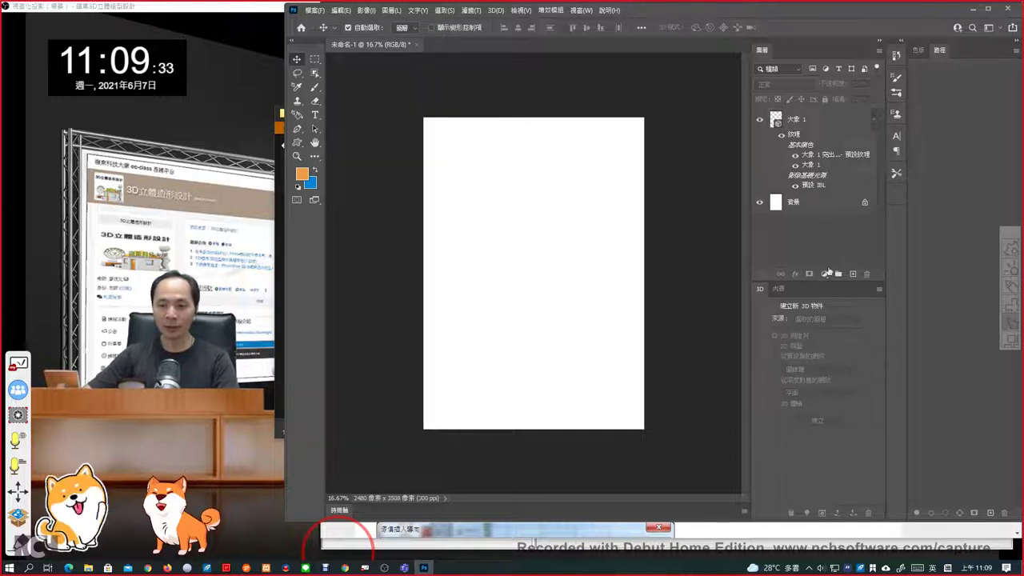
click(853, 274)
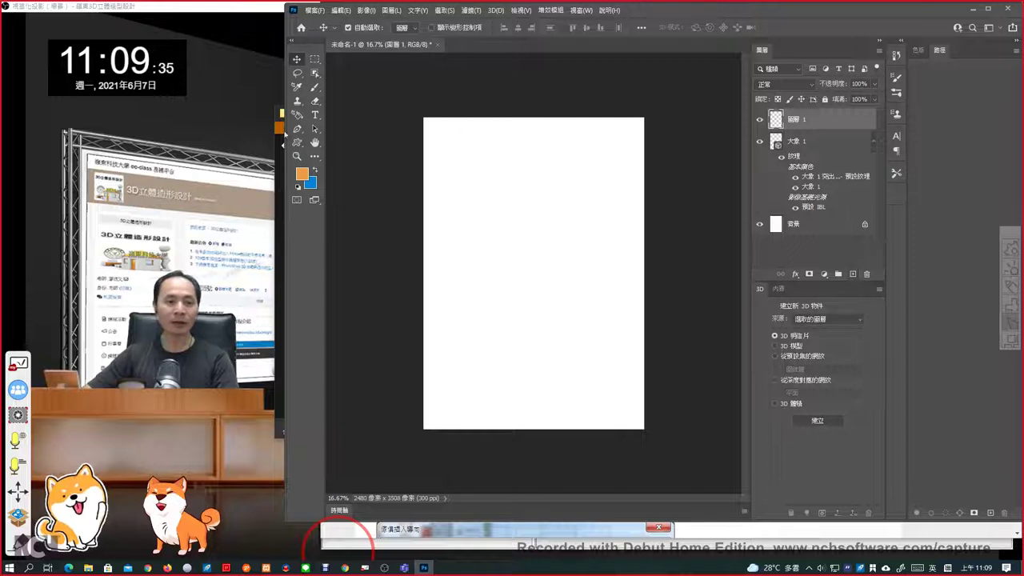
click(297, 129)
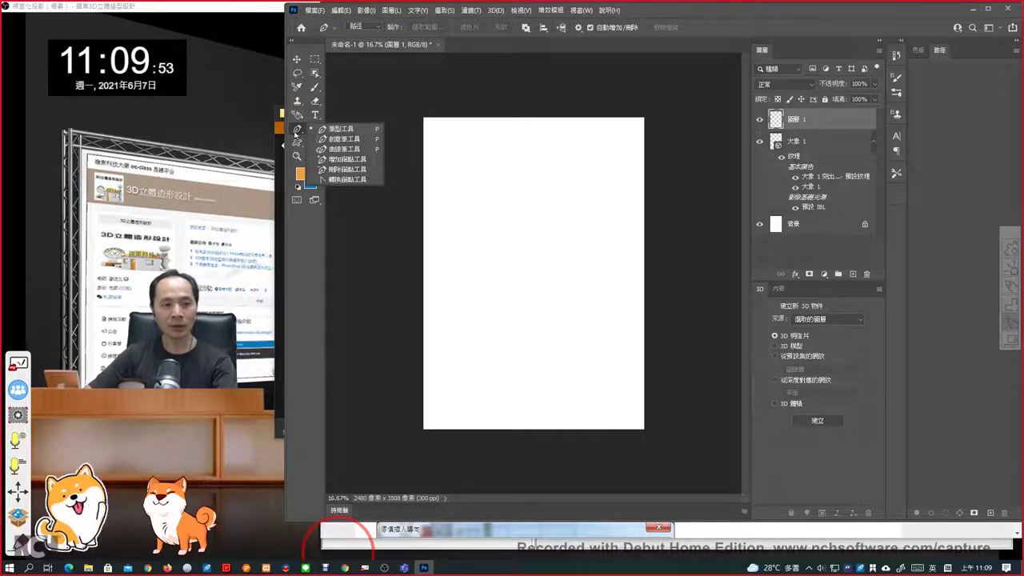
click(295, 134)
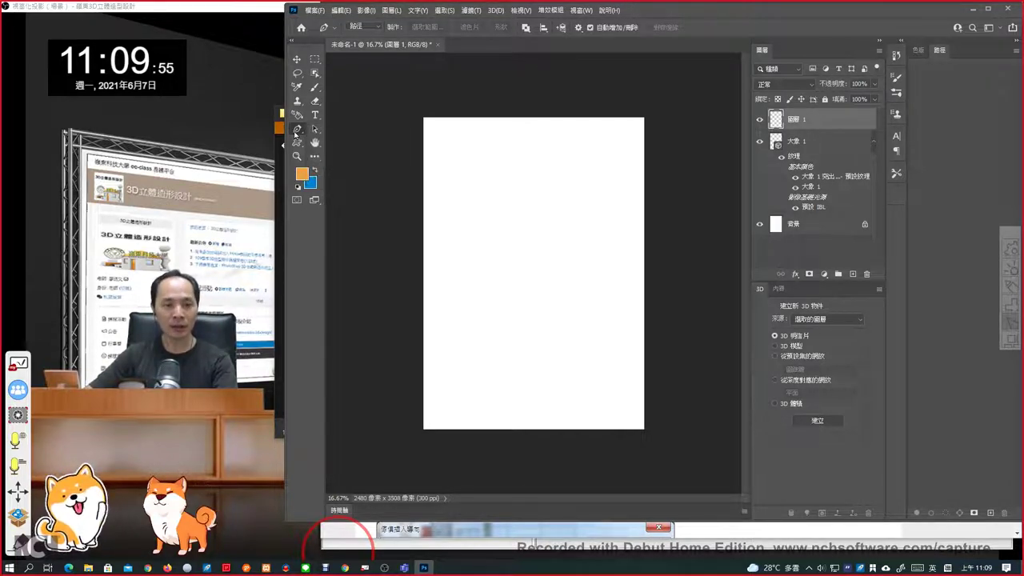
click(298, 145)
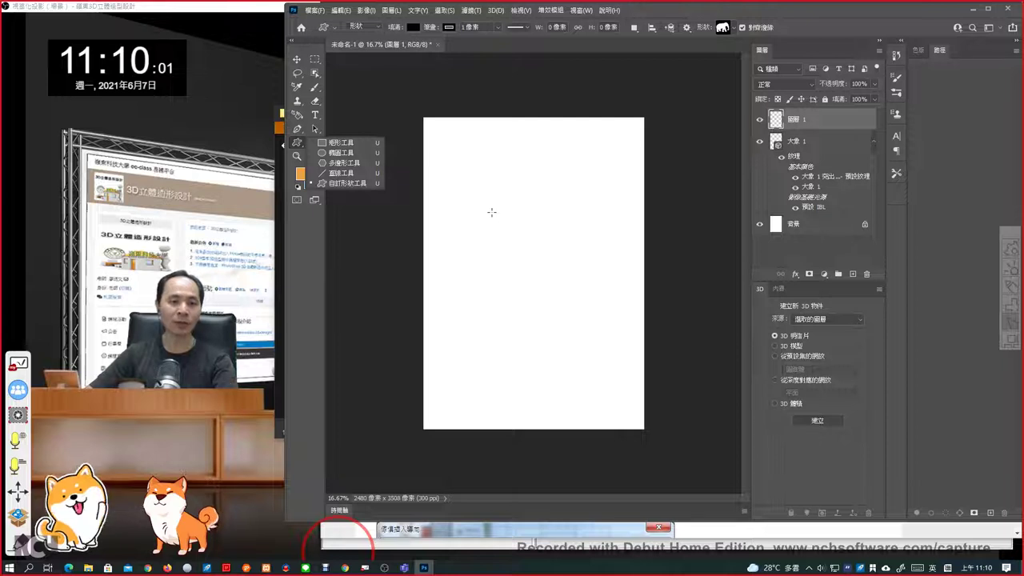
click(306, 302)
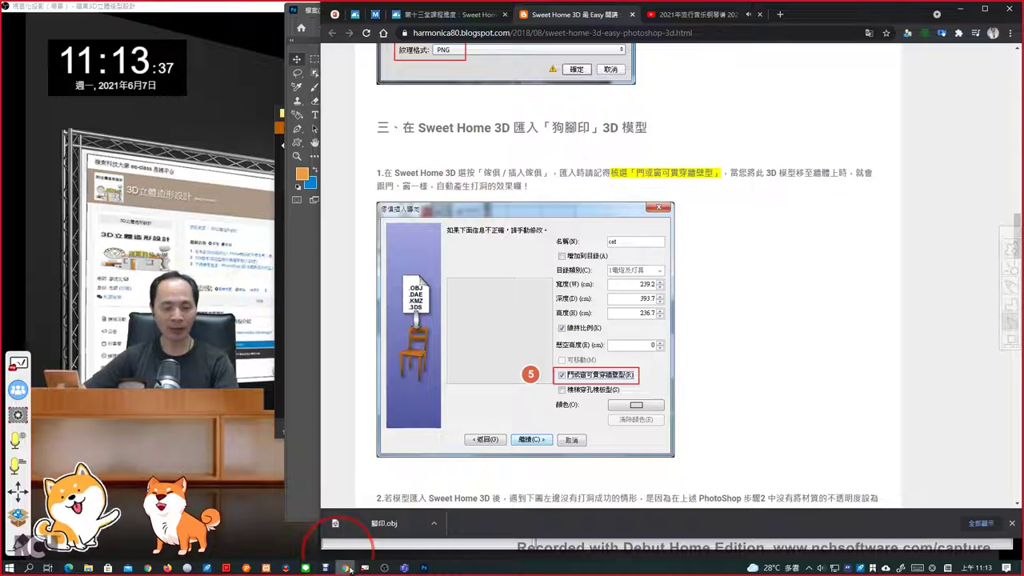
mouse_move(287, 568)
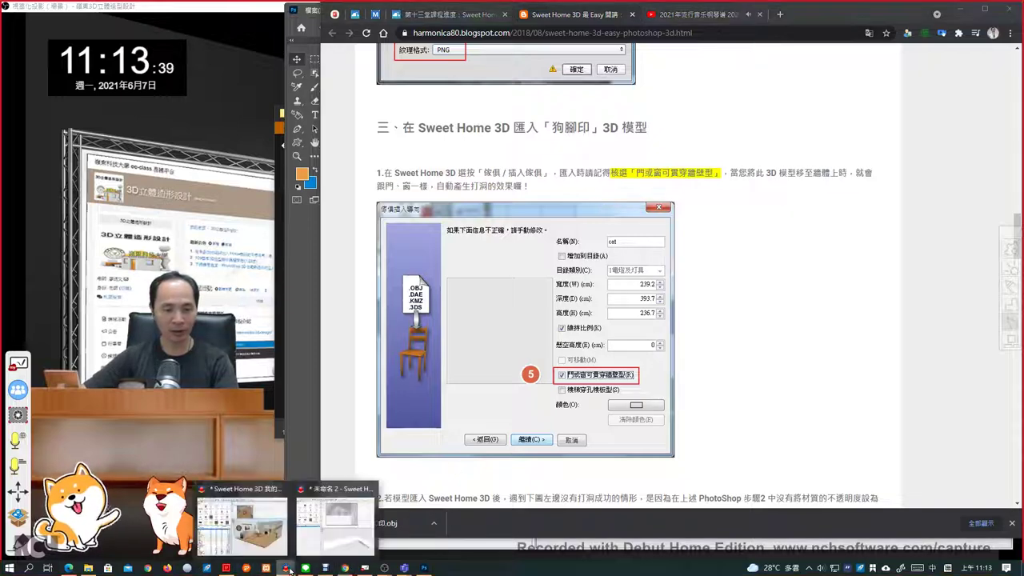
Bring Sweet Home 3D forward, move and enlarge its window, and select the Terrain piece
click(342, 516)
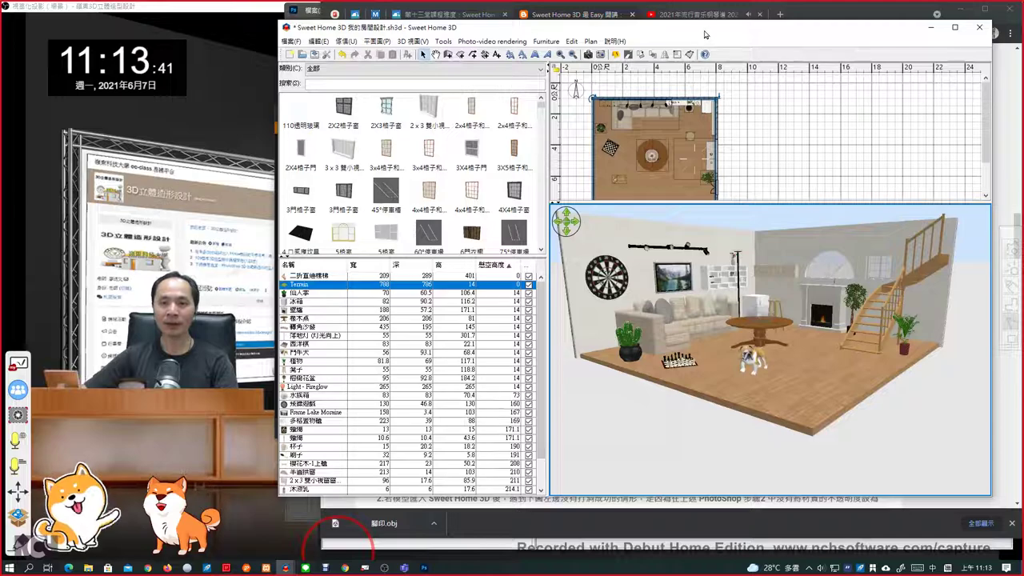
drag(704, 33, 736, 34)
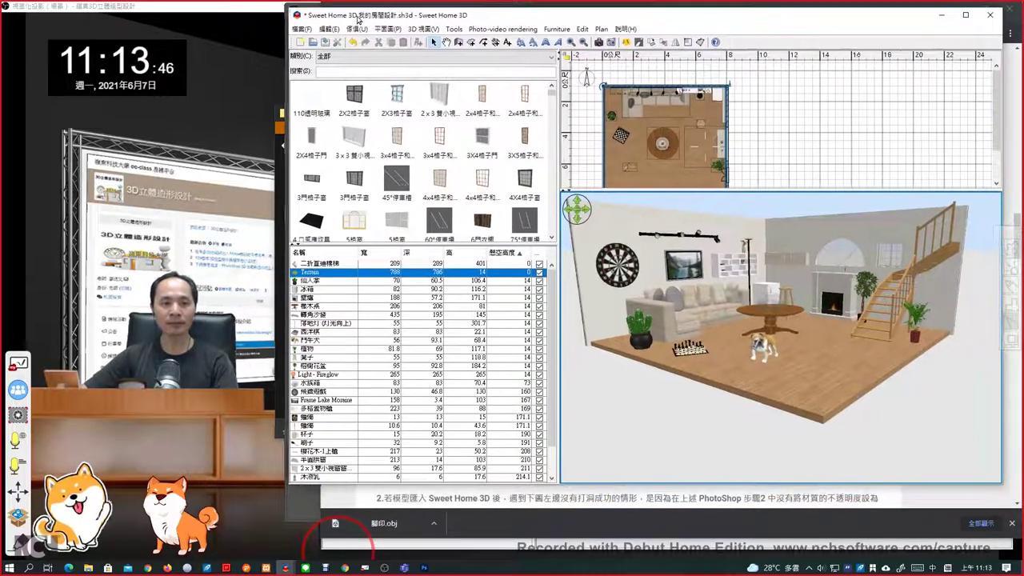
drag(380, 32, 355, 15)
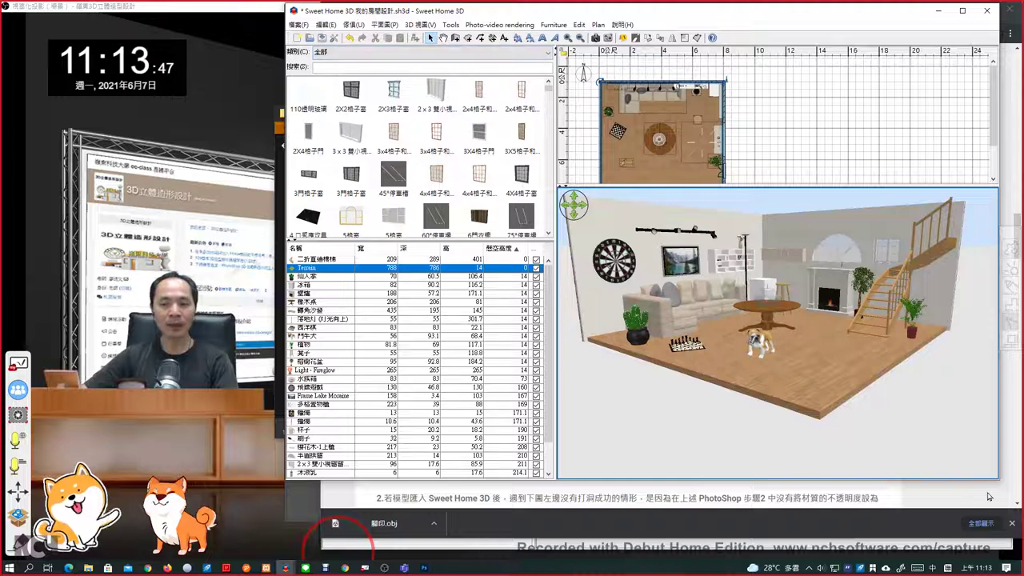
drag(996, 480, 1008, 506)
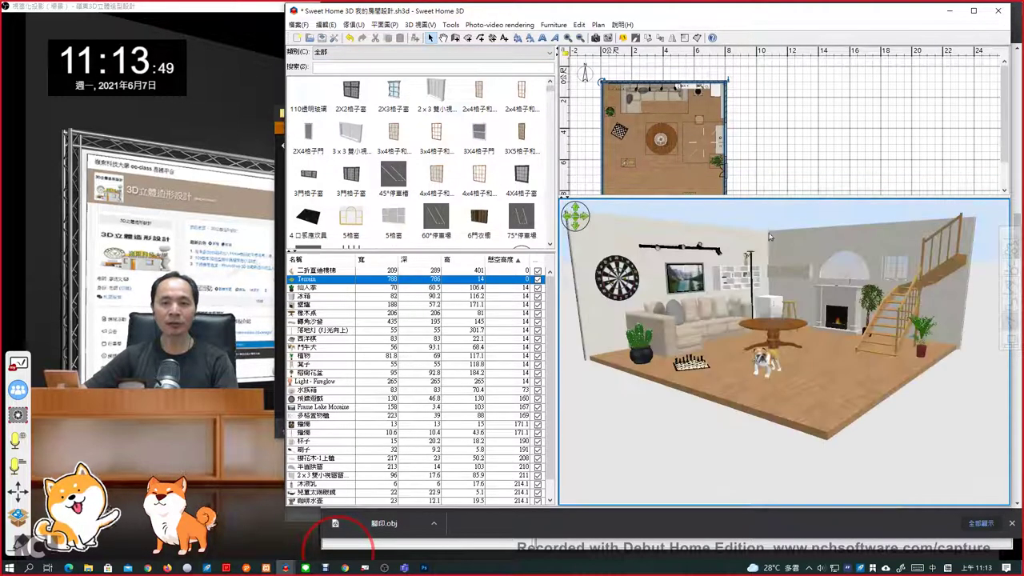
click(862, 121)
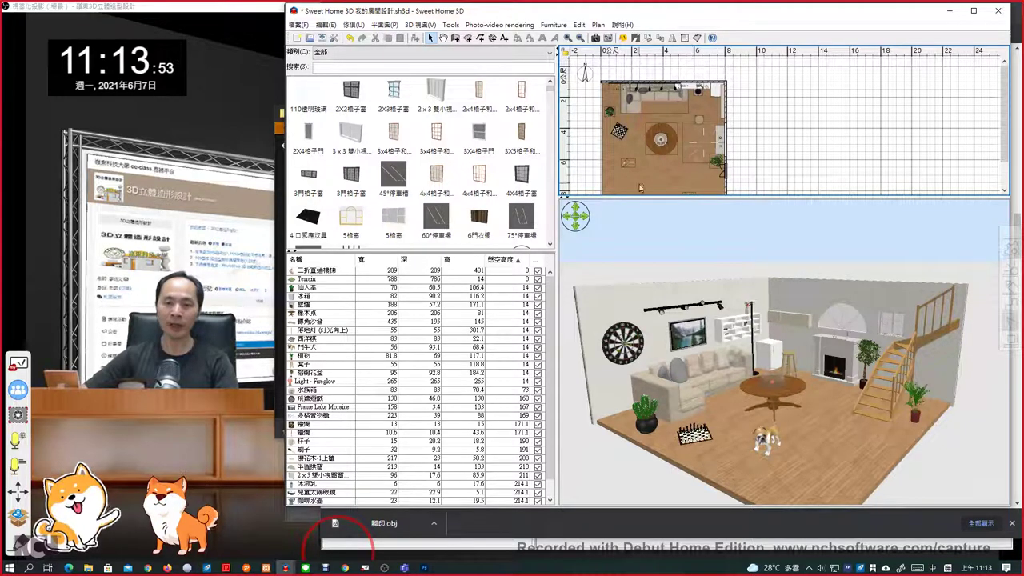
click(664, 171)
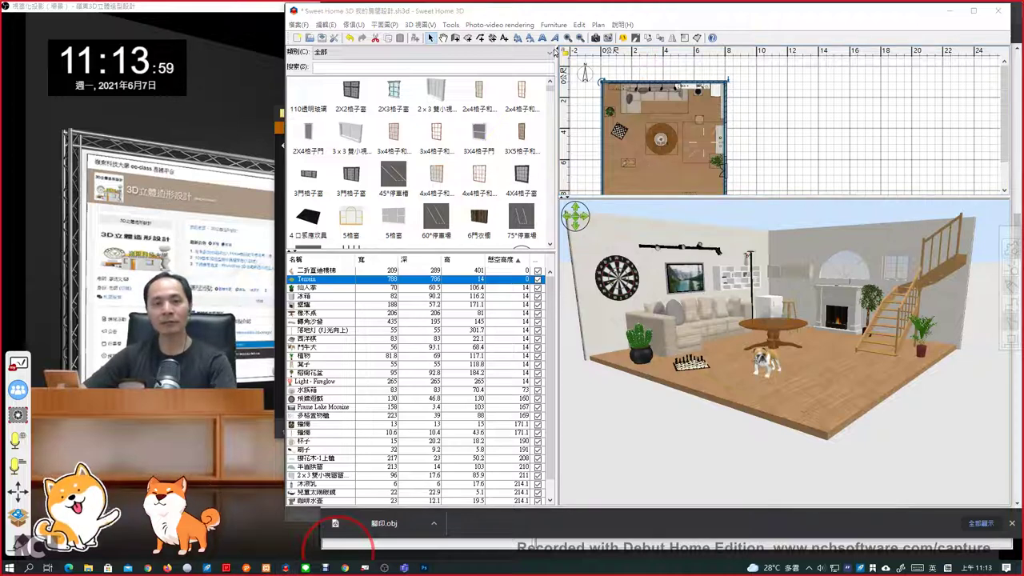
Annotate the floor plan and furniture catalog in red, clear the marks, and open 傢俱(U)
drag(554, 51, 556, 86)
mouse_move(555, 47)
mouse_down()
mouse_move(747, 24)
mouse_move(1000, 20)
mouse_move(1015, 152)
mouse_move(896, 209)
mouse_move(557, 195)
mouse_up()
drag(800, 99, 865, 60)
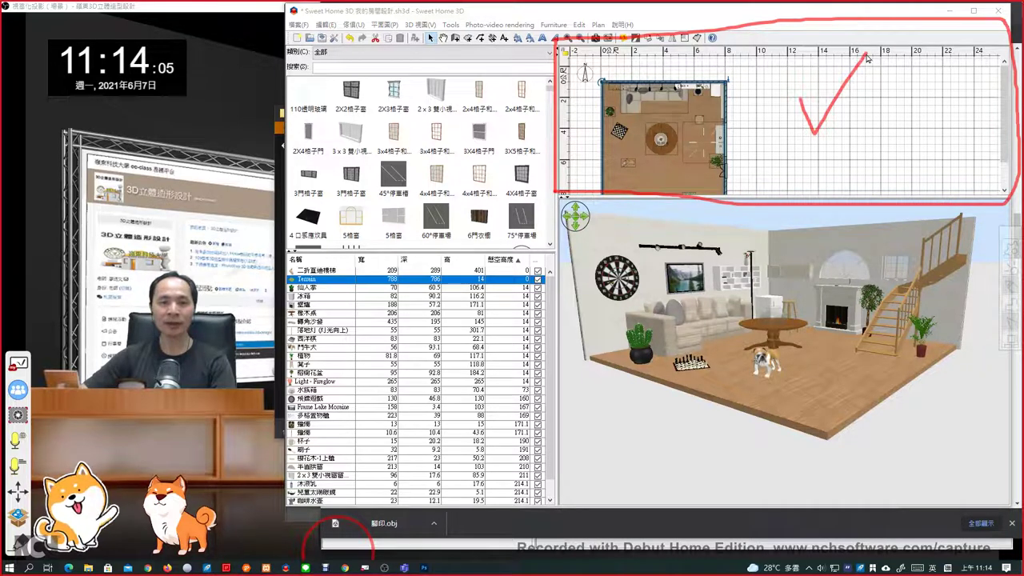
mouse_move(502, 76)
mouse_down()
mouse_move(424, 56)
mouse_move(322, 103)
mouse_move(343, 251)
mouse_move(553, 200)
mouse_move(492, 66)
mouse_move(450, 128)
mouse_up()
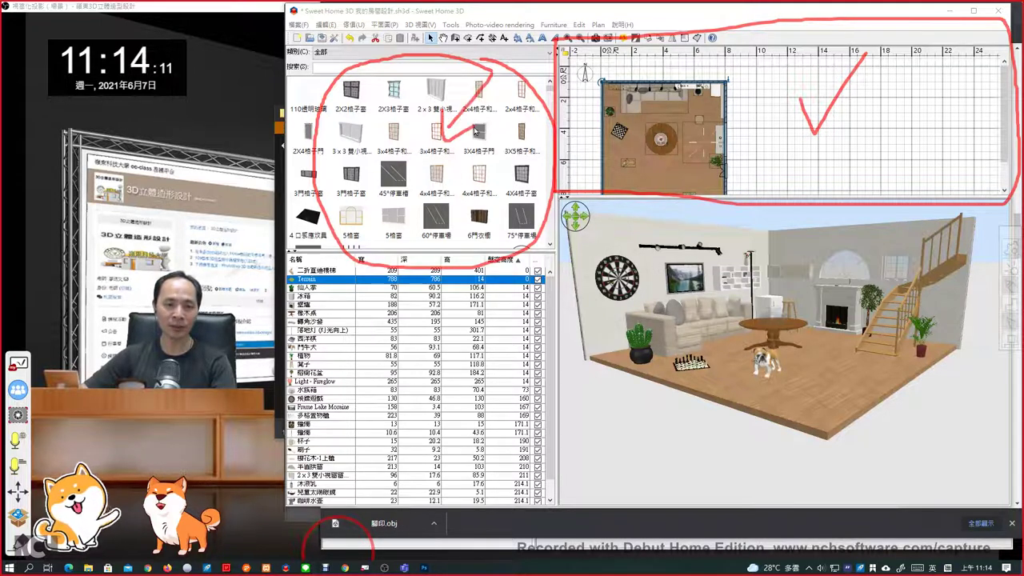
mouse_move(509, 149)
mouse_down()
mouse_move(775, 160)
mouse_move(728, 172)
mouse_up()
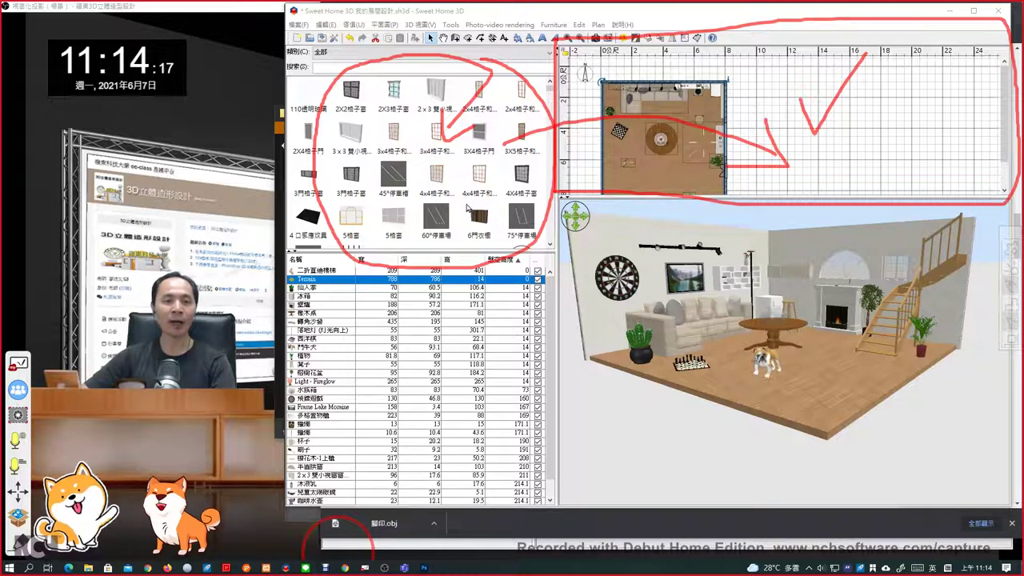
key(Escape)
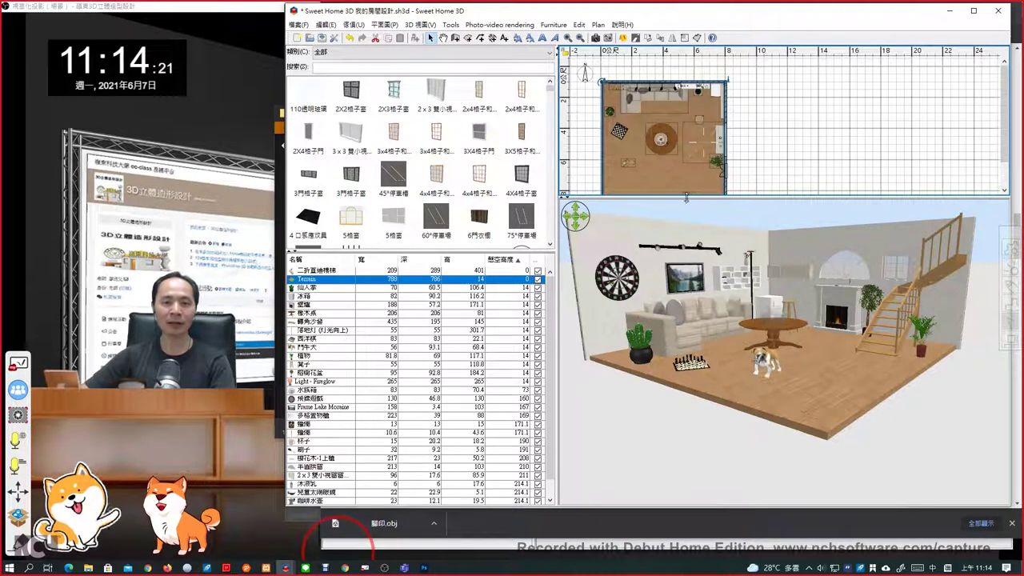
click(354, 25)
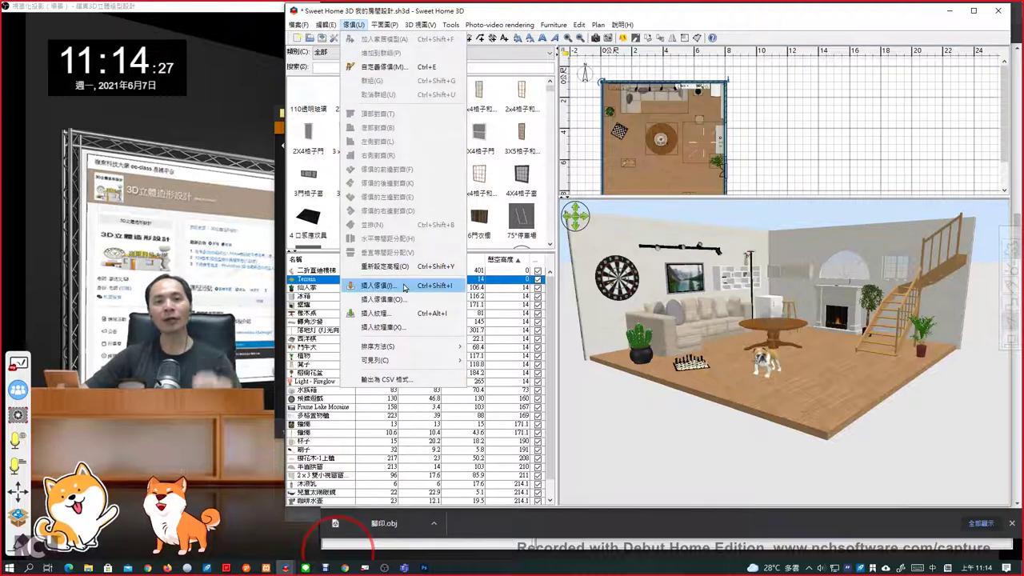
Import the 腳印.obj paw-print model, accepting its preview and orientation
click(404, 287)
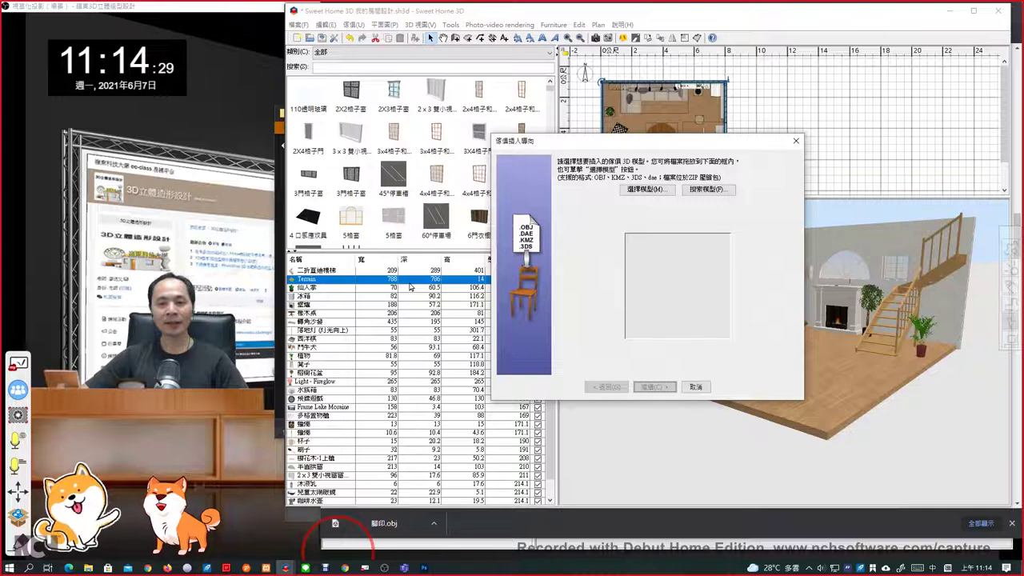
mouse_move(380, 523)
mouse_down()
mouse_move(476, 496)
mouse_move(277, 538)
mouse_move(266, 524)
mouse_move(402, 433)
mouse_move(686, 314)
mouse_move(680, 287)
mouse_move(715, 299)
mouse_move(697, 297)
mouse_move(704, 305)
mouse_up()
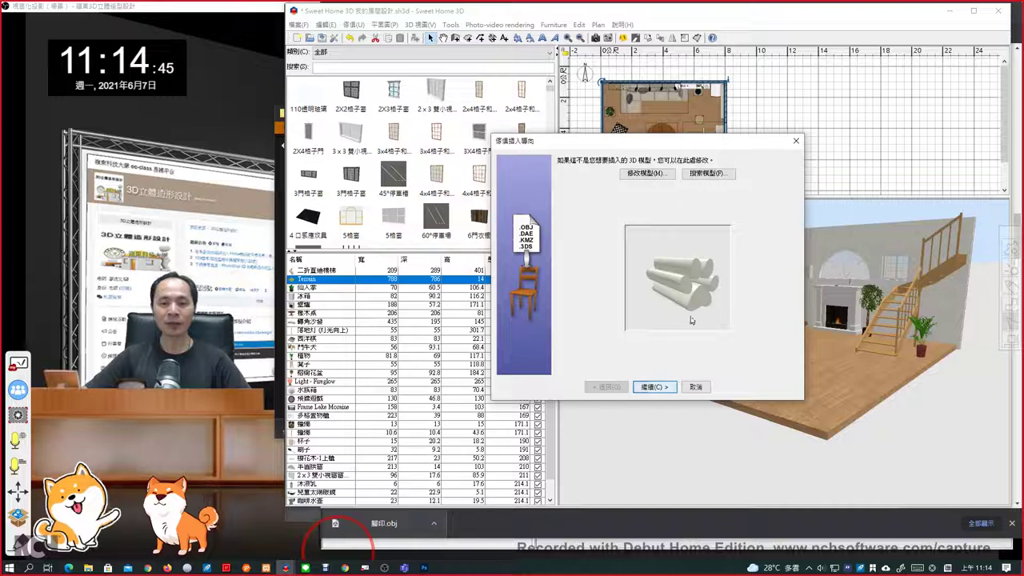
click(667, 390)
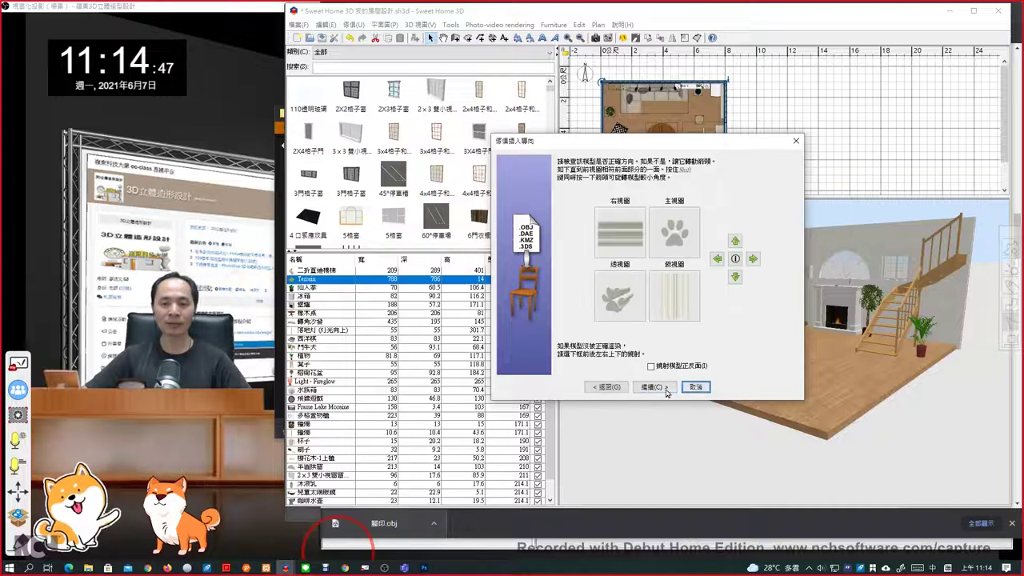
click(667, 391)
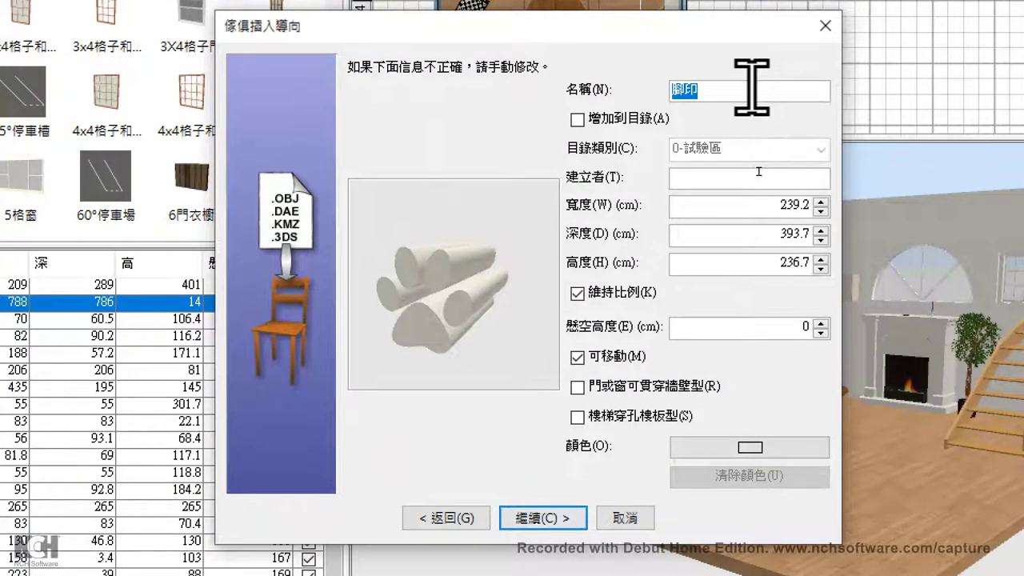
Try adding the model to the 0-試驗區 catalog category, then leave it out of the catalog
click(752, 88)
click(600, 120)
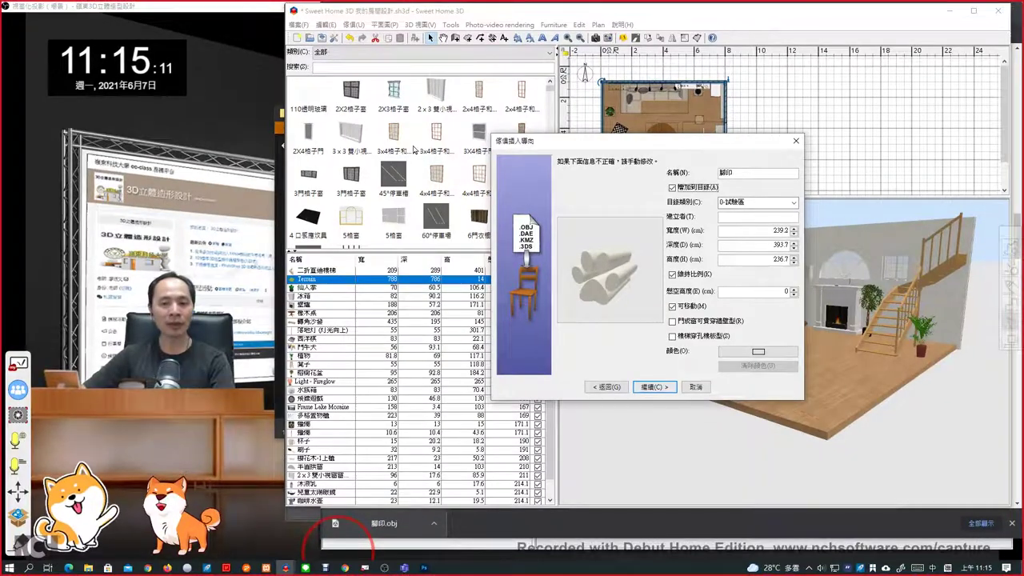
click(793, 202)
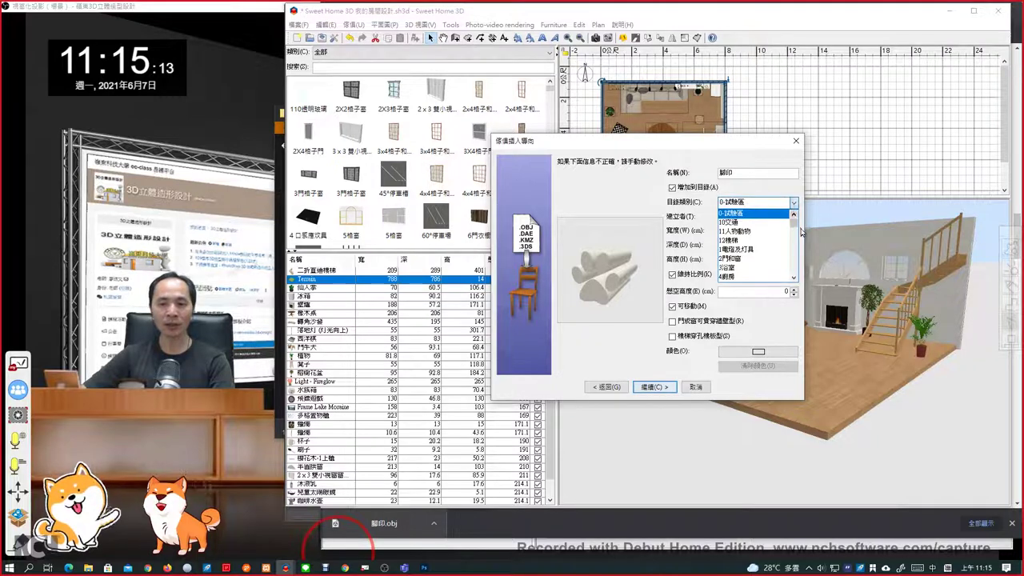
mouse_move(793, 226)
mouse_down()
mouse_move(797, 289)
mouse_move(794, 207)
mouse_up()
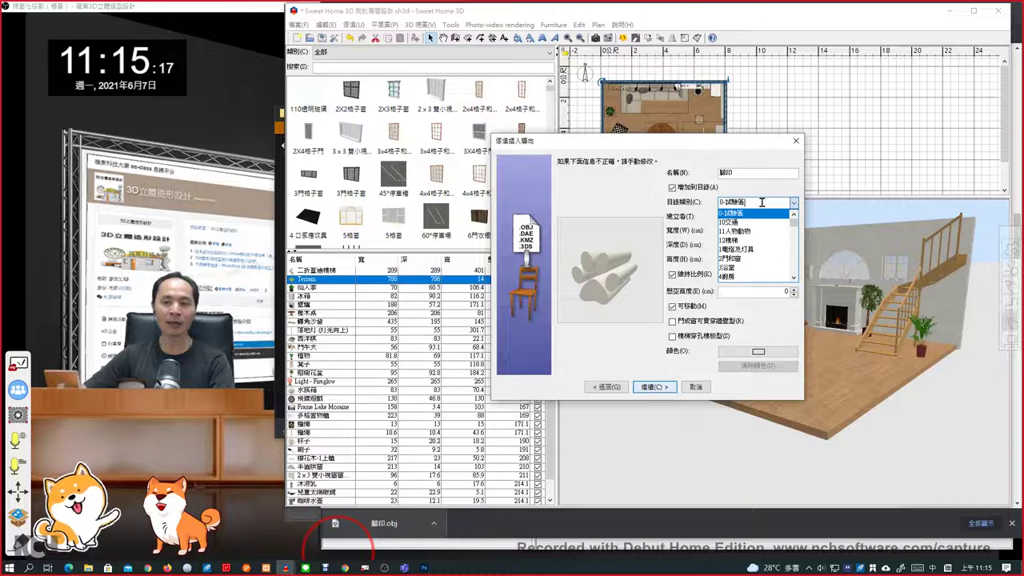
click(761, 203)
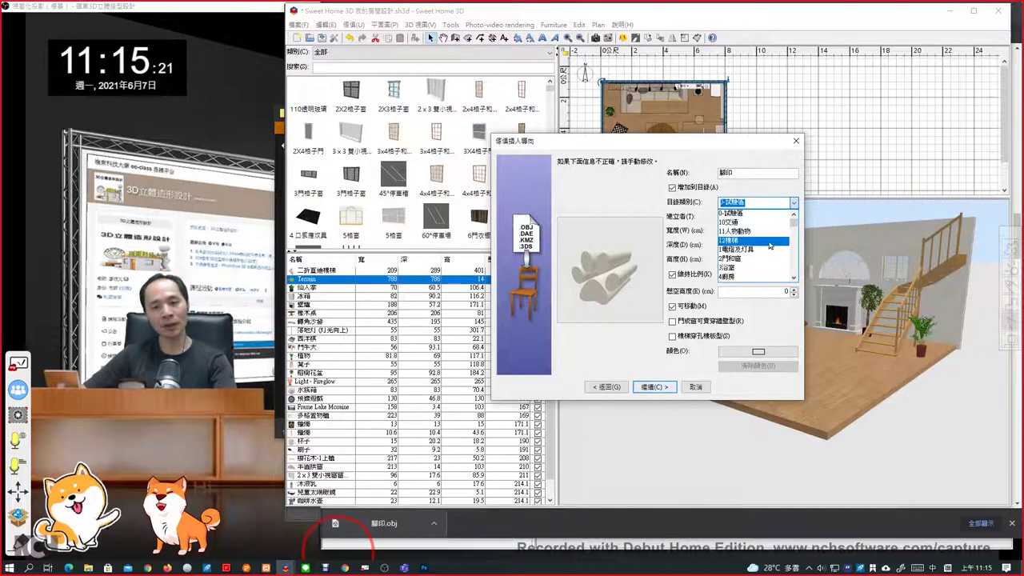
click(748, 193)
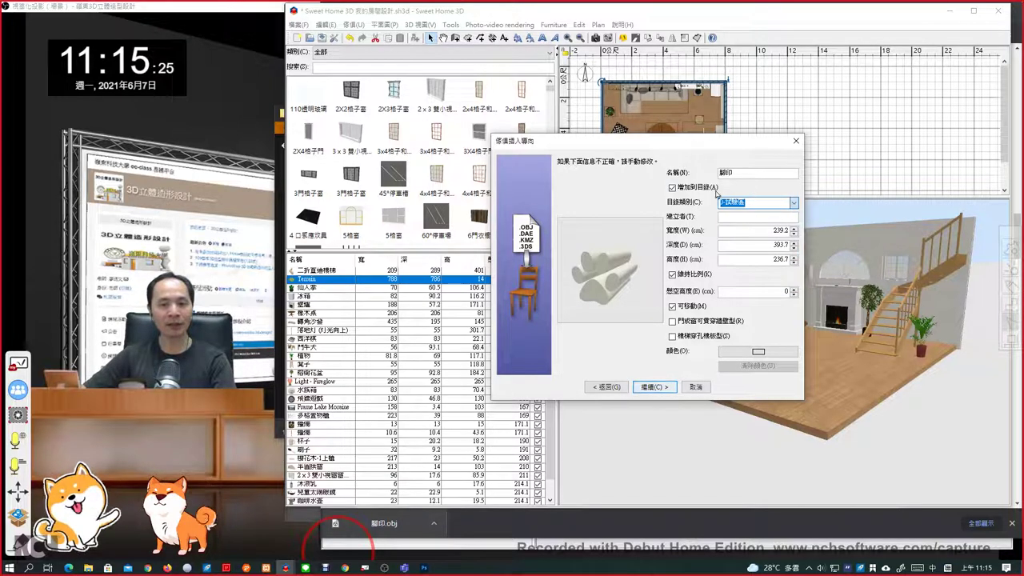
click(672, 188)
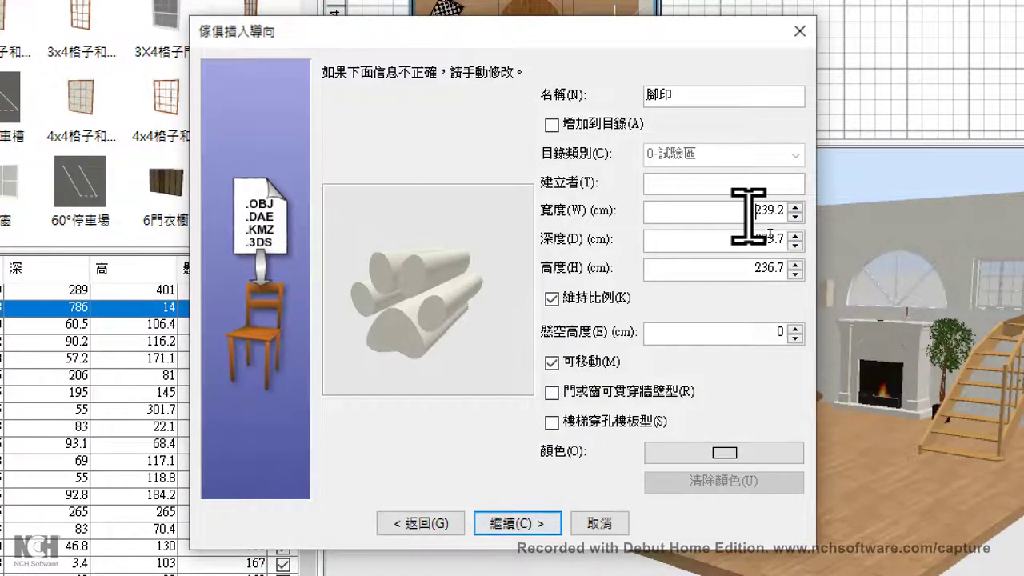
Change the model width from 239.2 to 100 cm and select the elevation value
drag(768, 233, 801, 231)
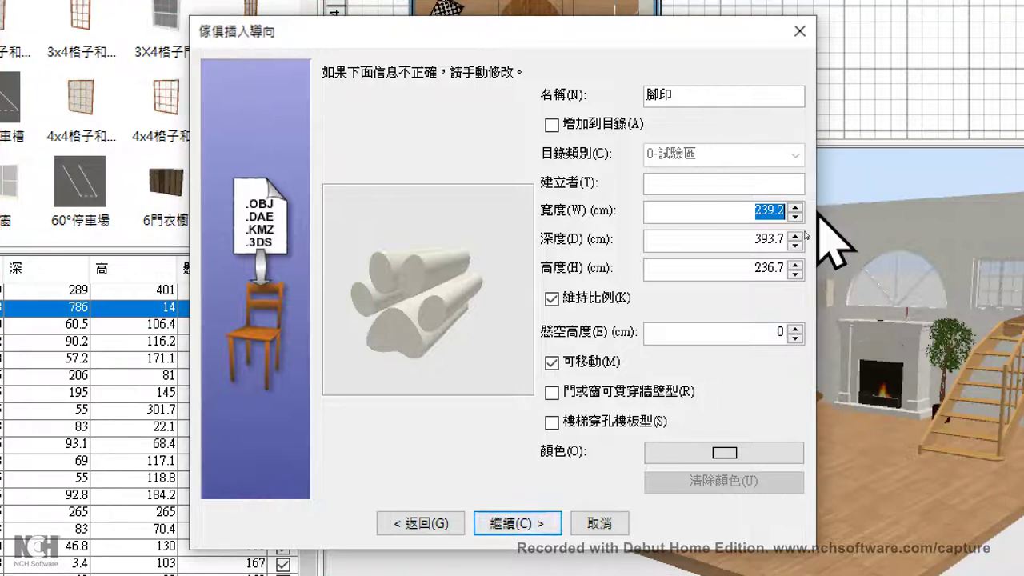
text(100)
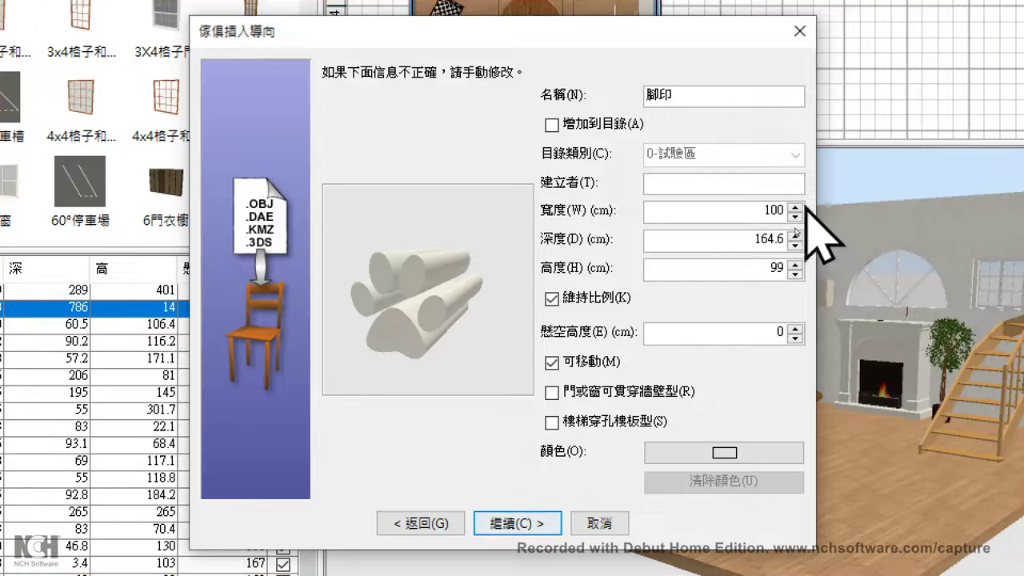
click(754, 213)
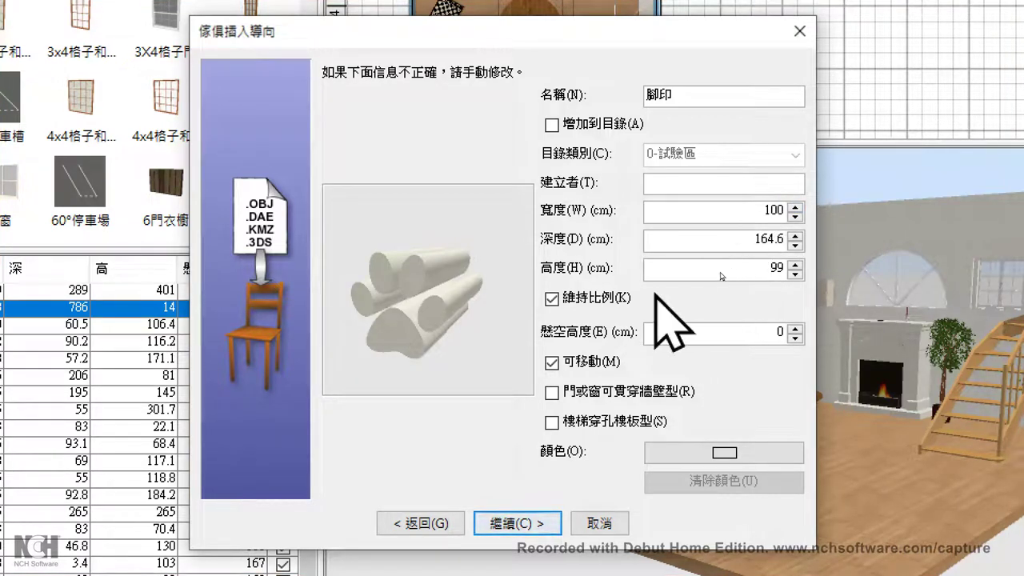
drag(758, 331, 788, 332)
text(50)
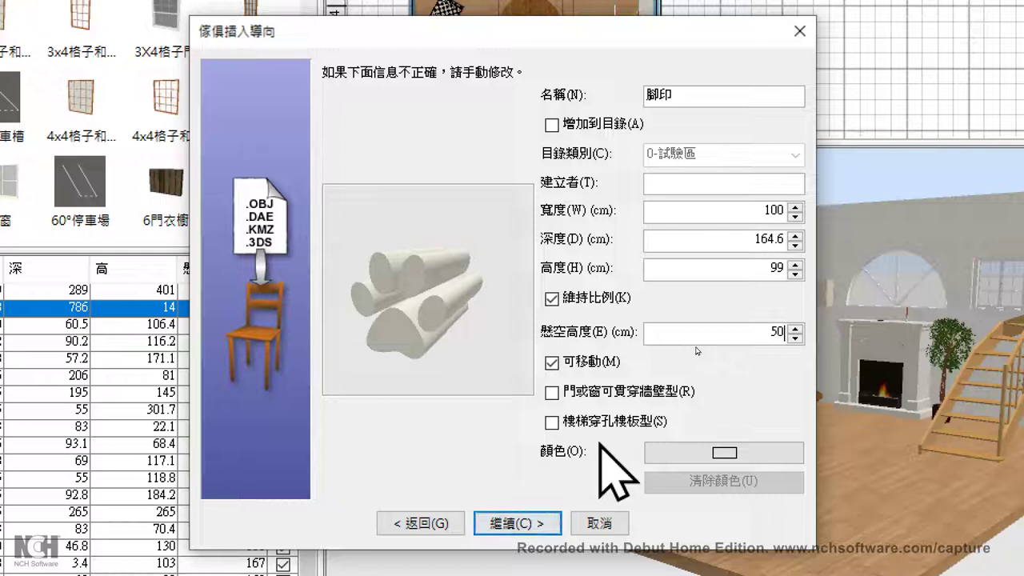
Mark 腳印 as a door or window that cuts through walls (門或窗可貫穿牆壁型)
click(551, 391)
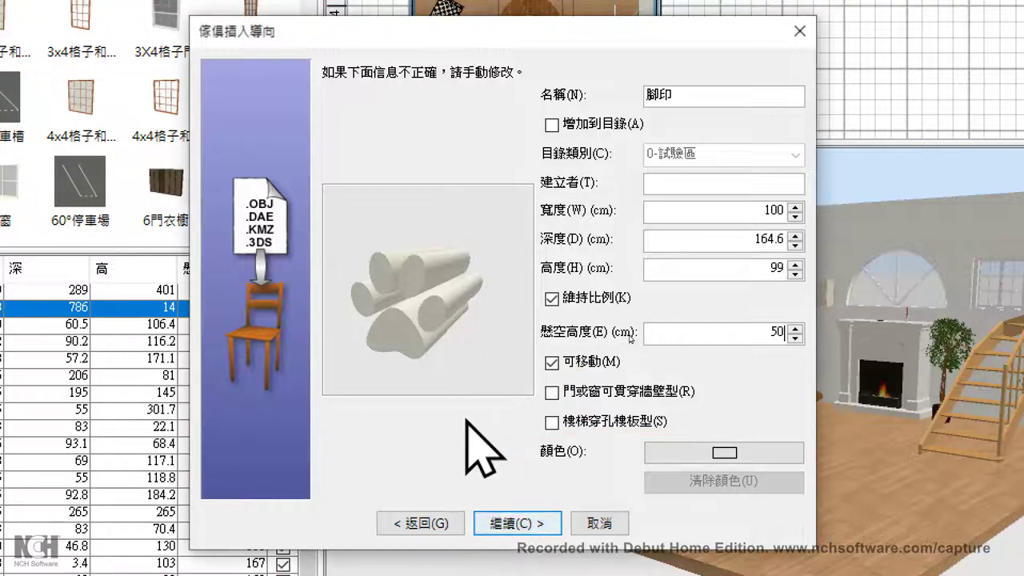
click(552, 392)
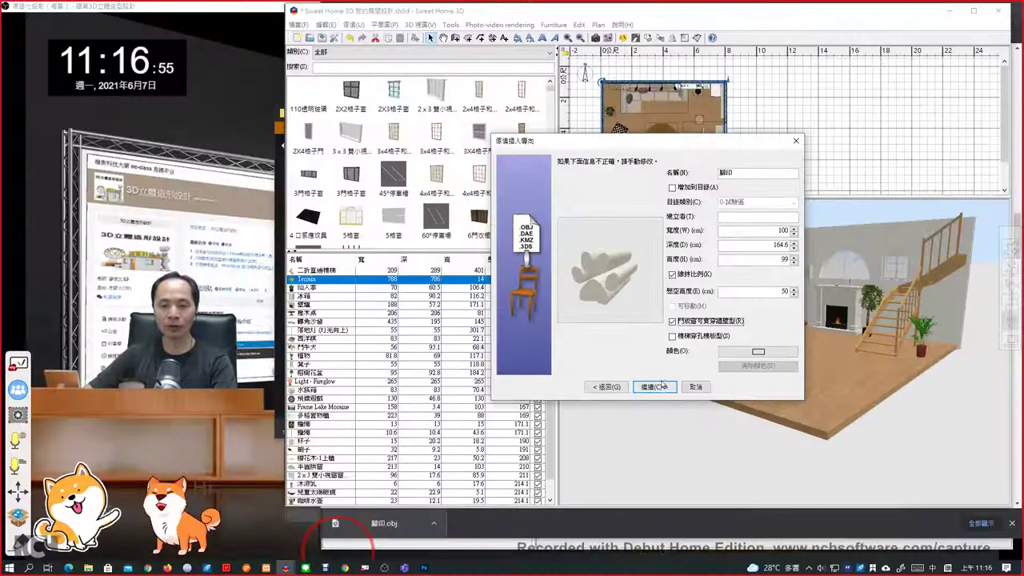
click(661, 388)
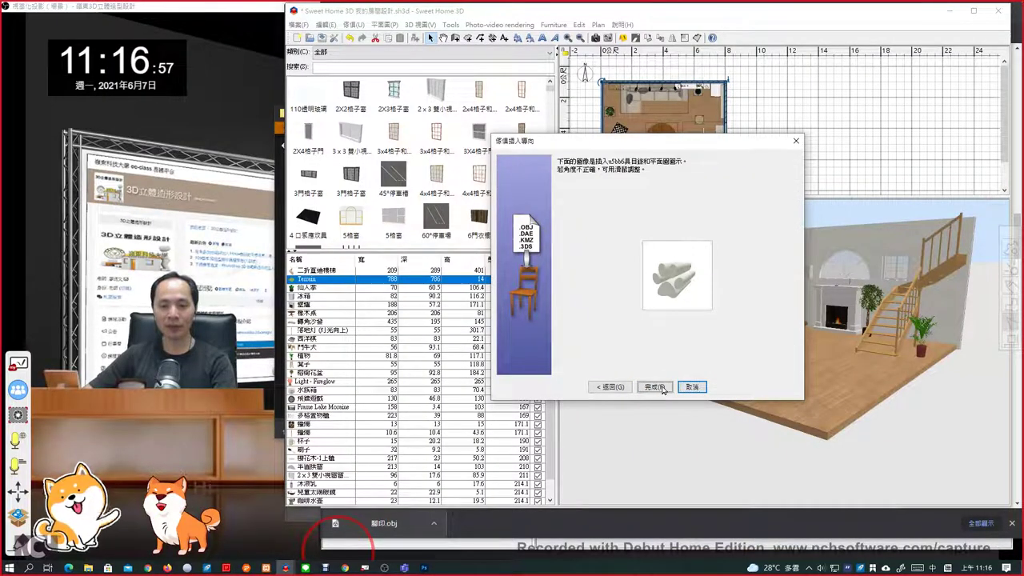
Finish the import and move the paw print onto the right-hand wall, nudging it along
click(660, 388)
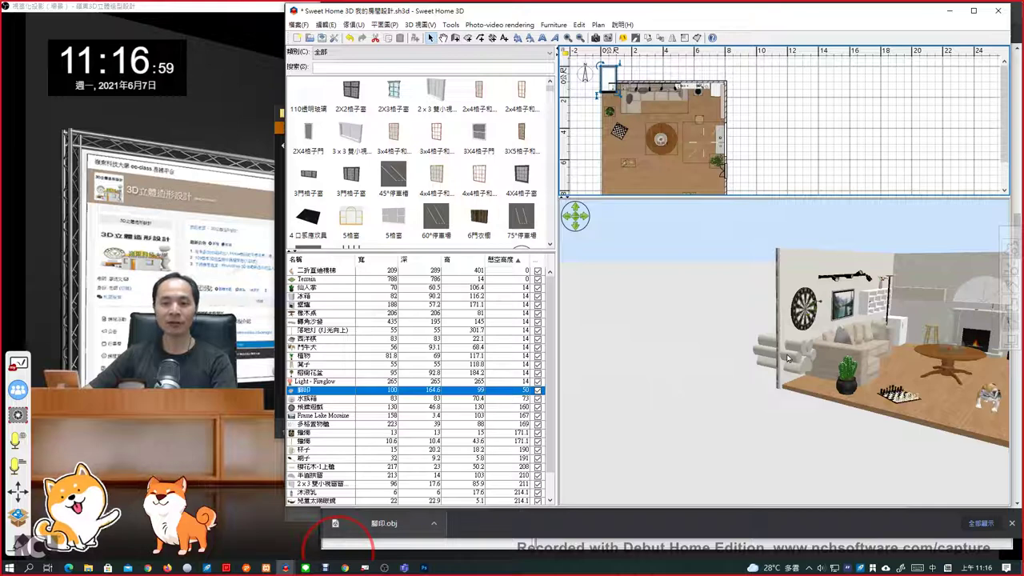
mouse_move(631, 110)
mouse_down()
mouse_move(658, 165)
mouse_move(628, 138)
mouse_move(648, 82)
mouse_up()
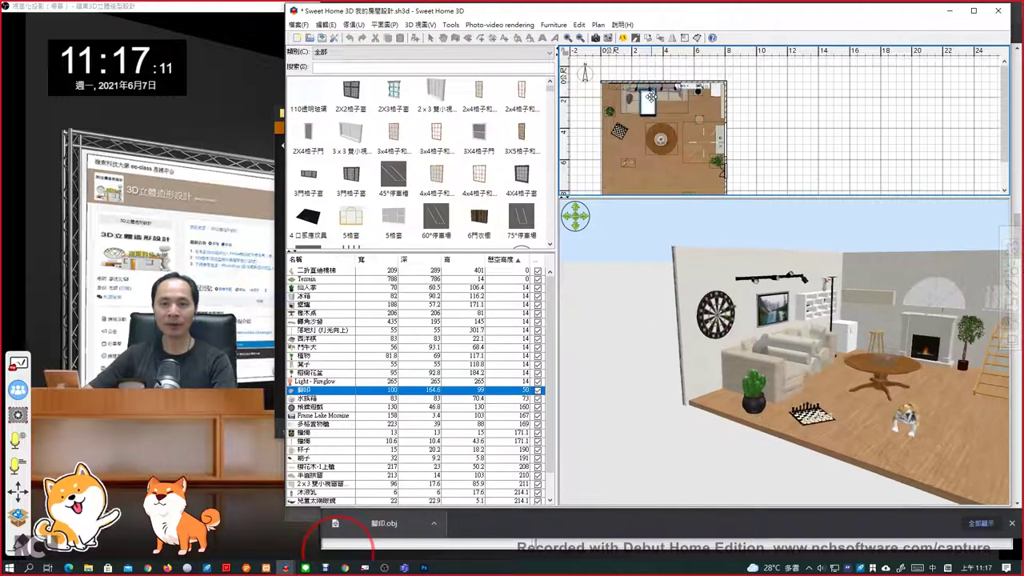
drag(657, 83, 658, 118)
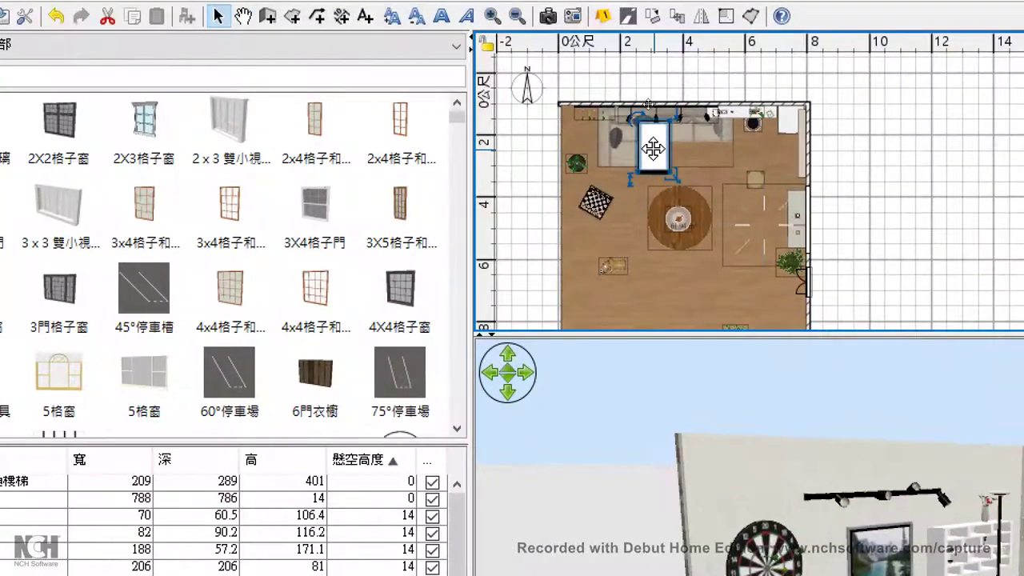
mouse_move(652, 128)
mouse_down()
mouse_move(670, 121)
mouse_move(684, 132)
mouse_move(687, 163)
mouse_move(796, 183)
mouse_up()
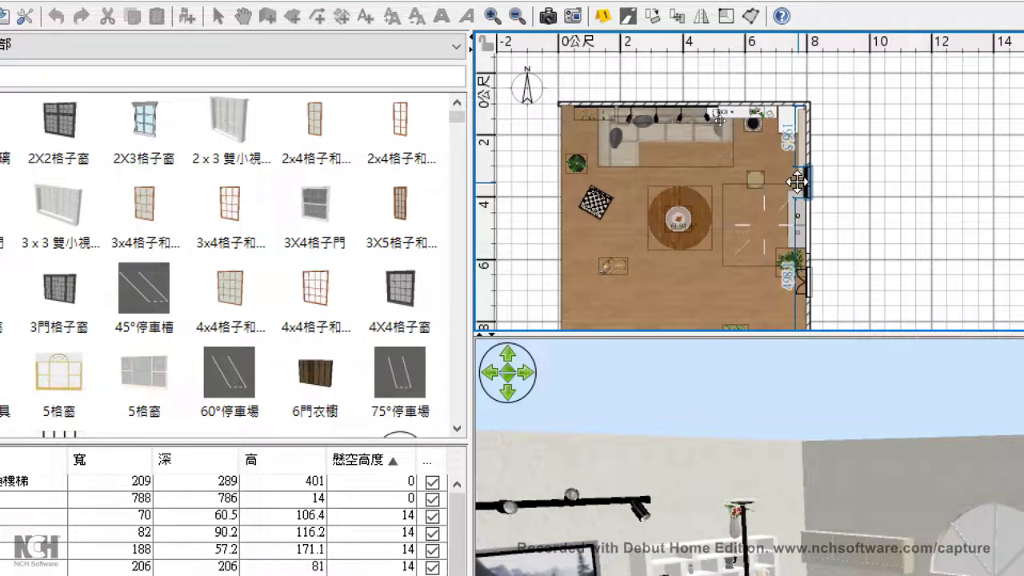
drag(796, 182, 806, 174)
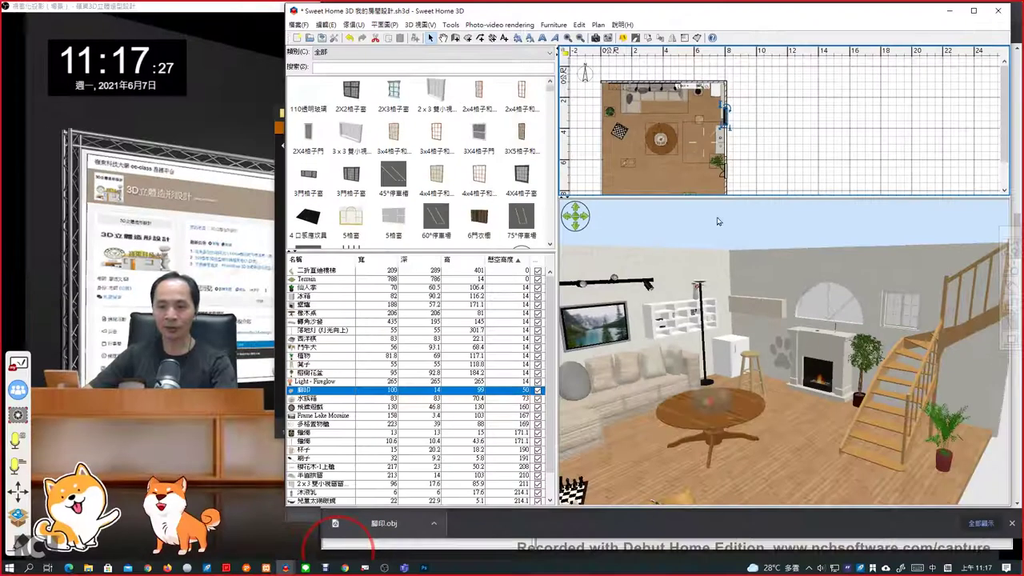
Raise the observer's eye height to 180 cm and turn the 3D view to see the paw wall
drag(787, 374, 813, 379)
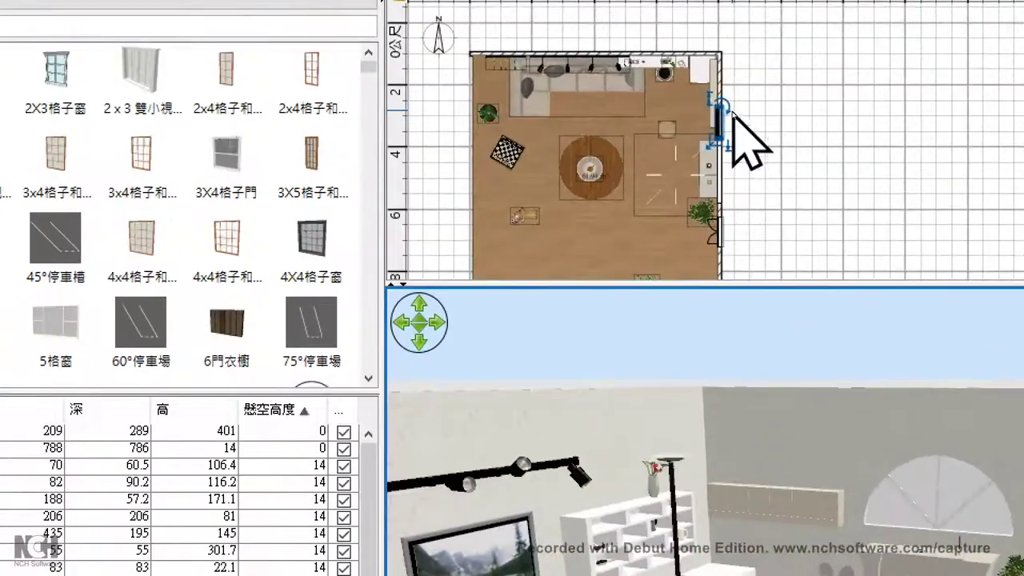
mouse_move(724, 143)
mouse_down()
mouse_move(709, 73)
mouse_move(720, 102)
mouse_up()
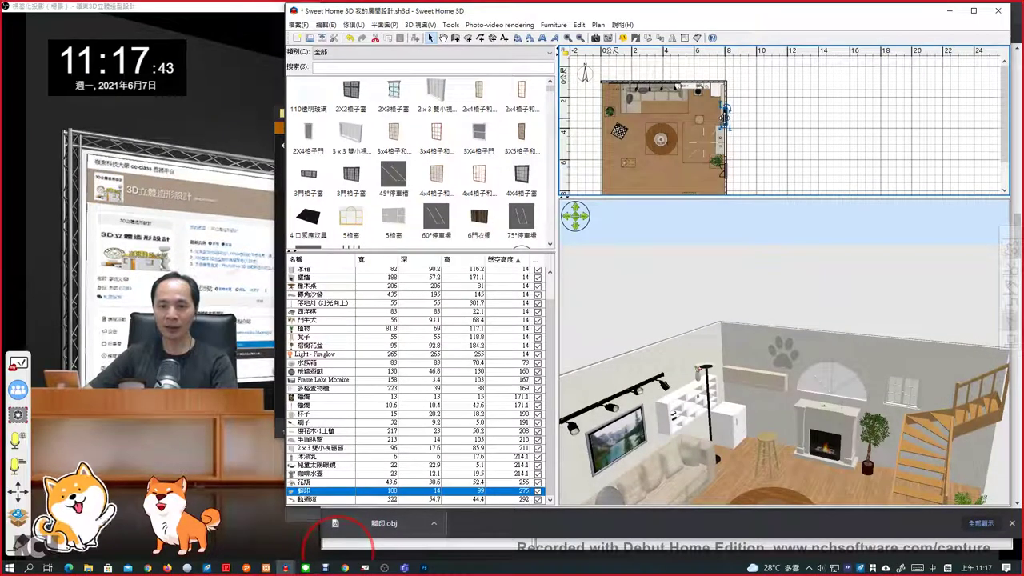
drag(724, 118, 723, 106)
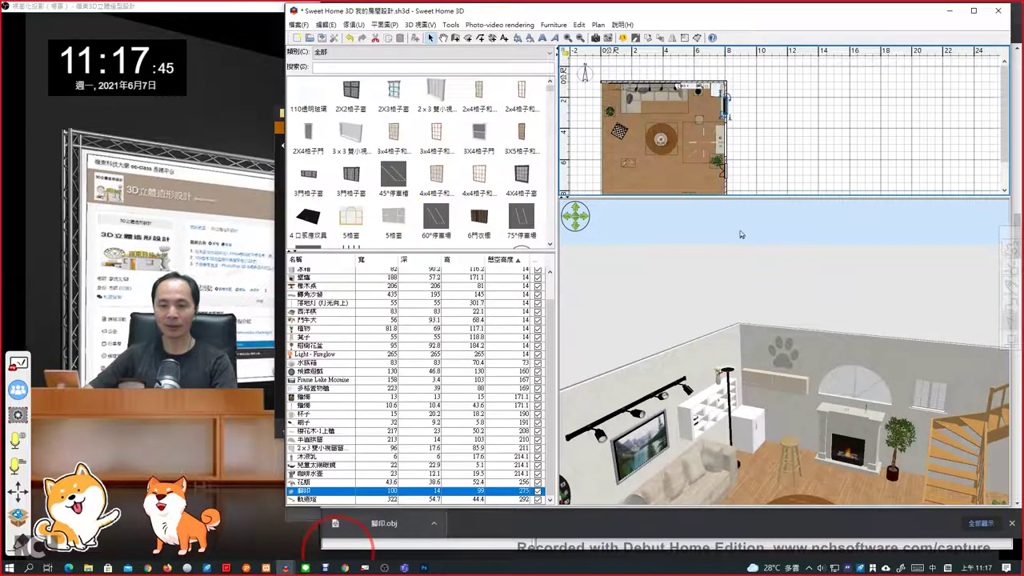
mouse_move(804, 406)
mouse_down()
mouse_move(709, 371)
mouse_move(527, 376)
mouse_move(820, 389)
mouse_move(835, 381)
mouse_move(786, 378)
mouse_up()
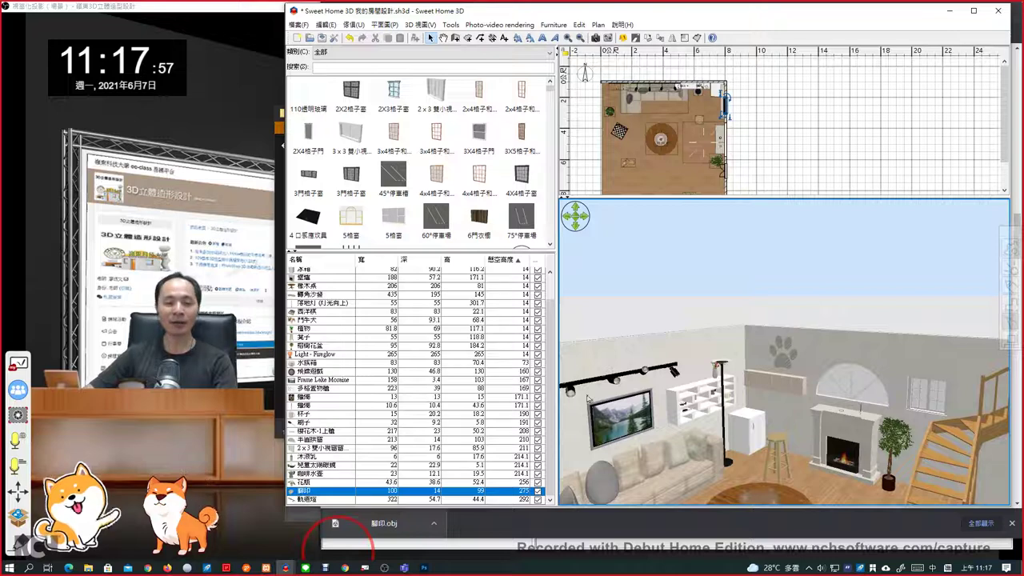
click(345, 568)
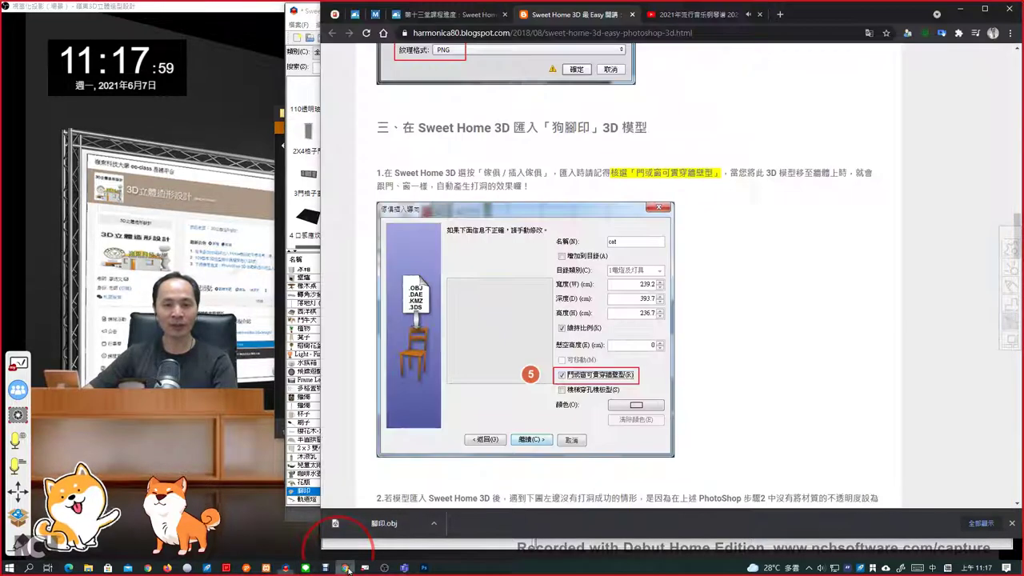
scroll(771, 291, up, 5)
scroll(771, 292, up, 5)
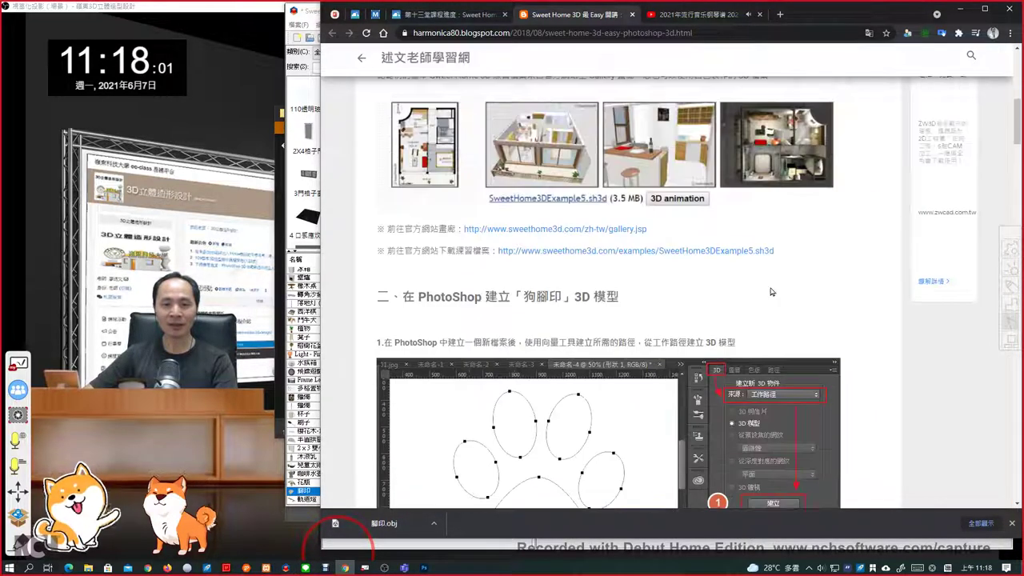
scroll(771, 292, down, 3)
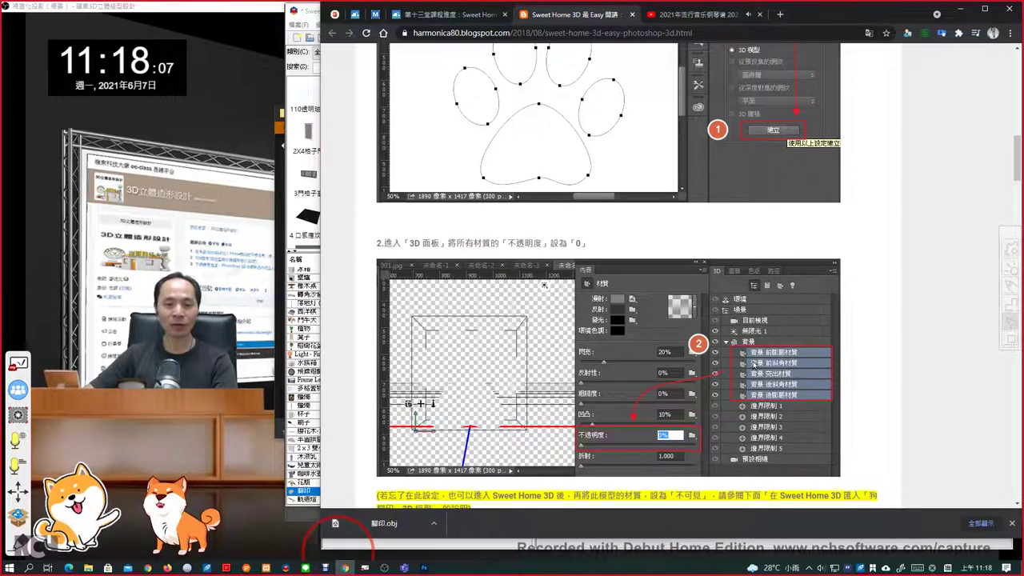
scroll(753, 364, down, 3)
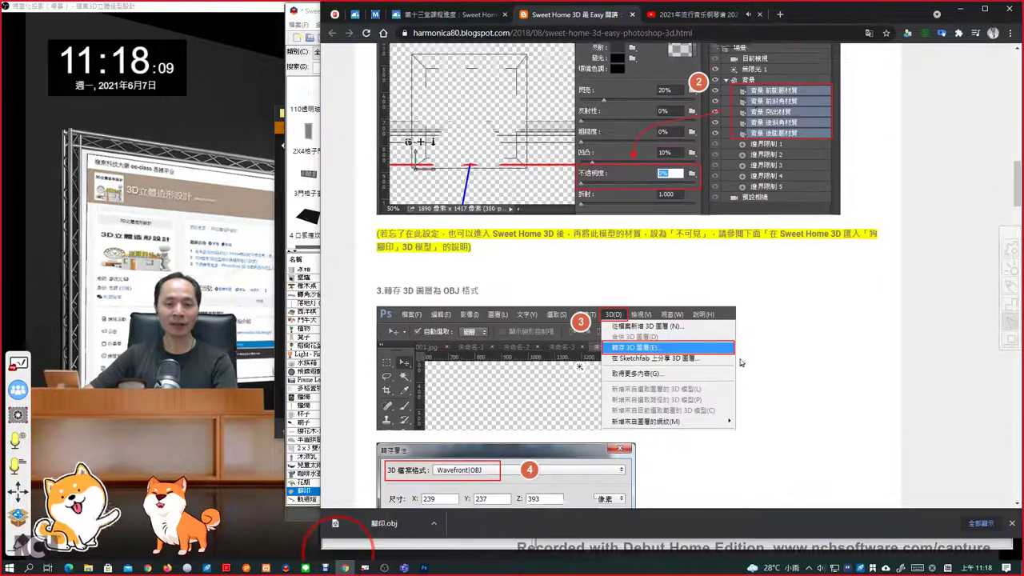
scroll(704, 352, down, 3)
scroll(654, 343, down, 2)
scroll(655, 342, down, 2)
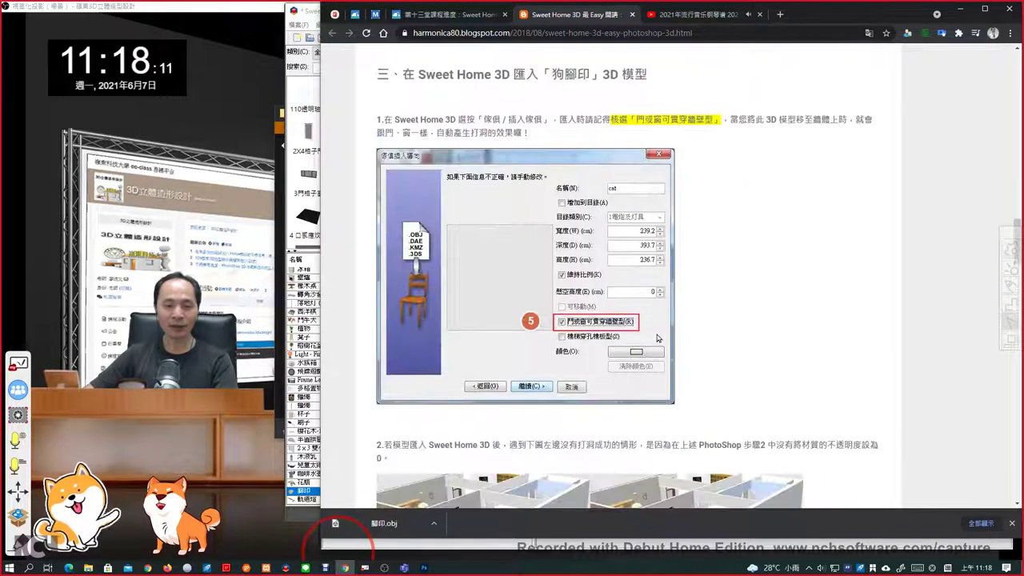
click(286, 568)
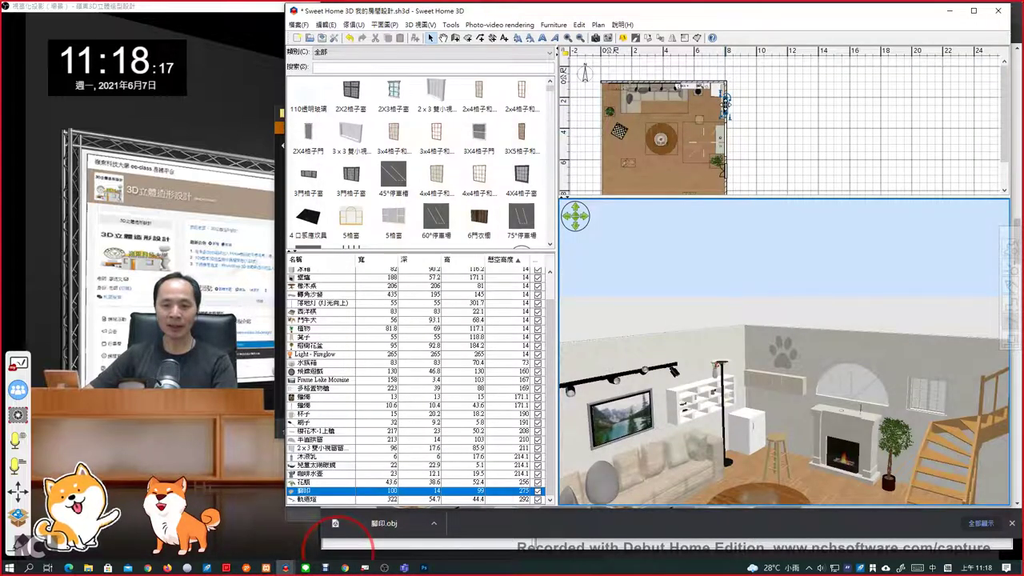
Set the 腳印 model's own material to 不可見 (invisible) and confirm
double_click(724, 97)
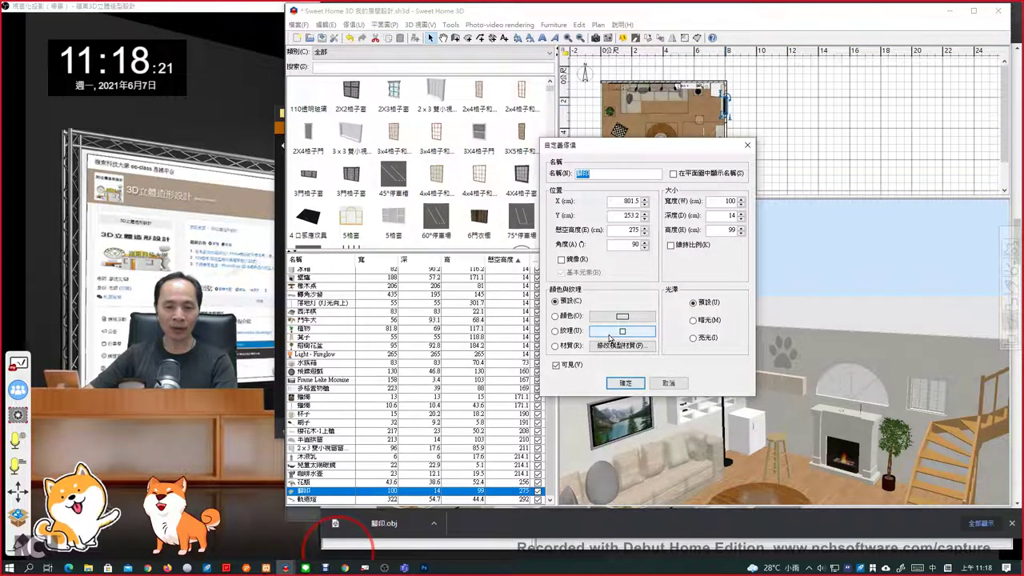
click(607, 333)
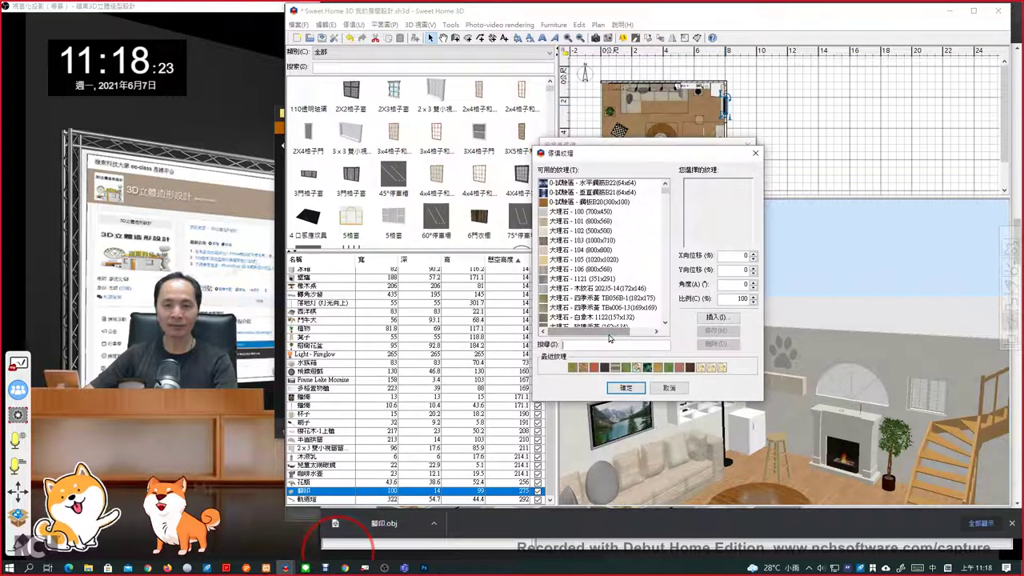
click(670, 388)
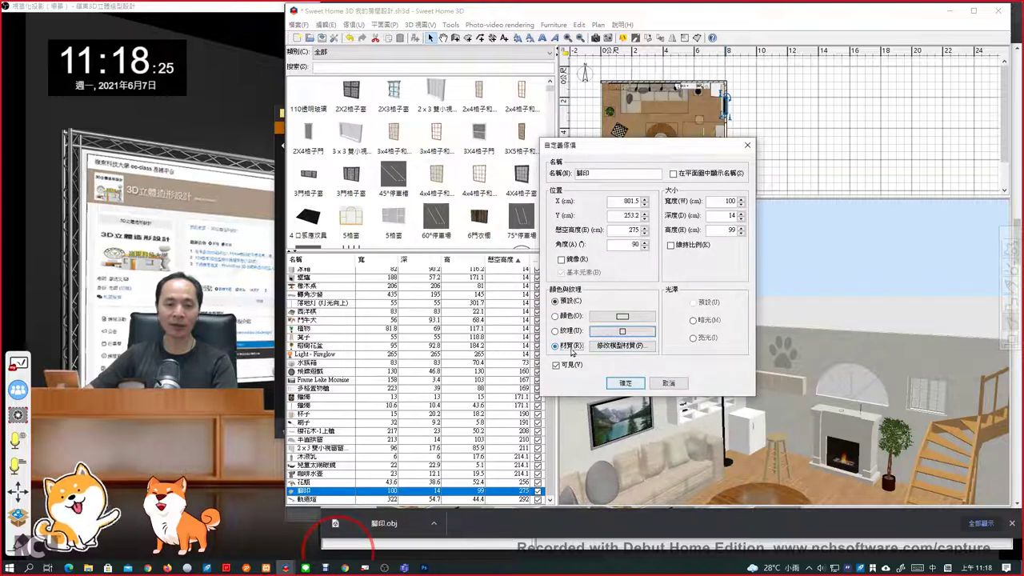
click(623, 346)
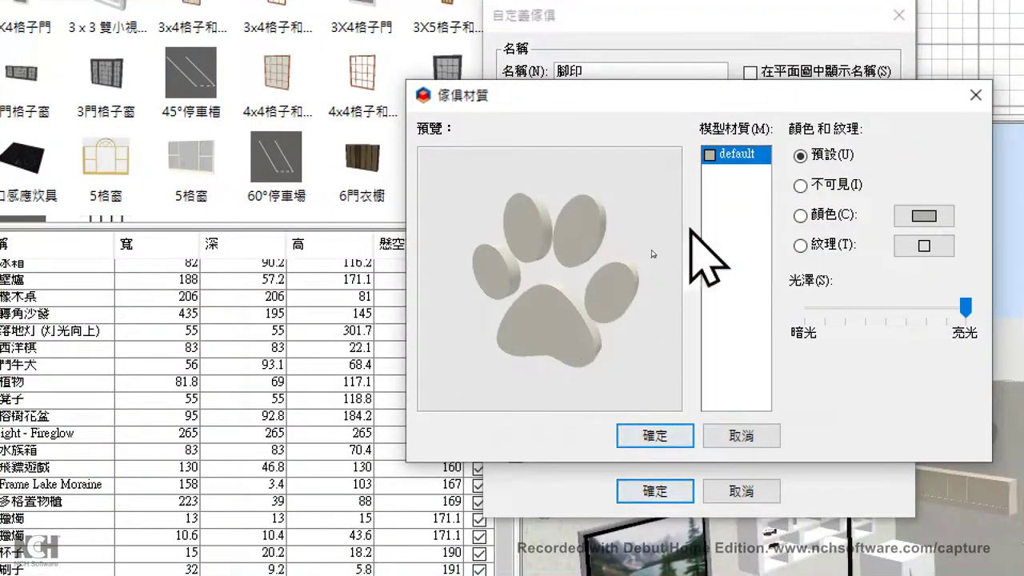
click(800, 186)
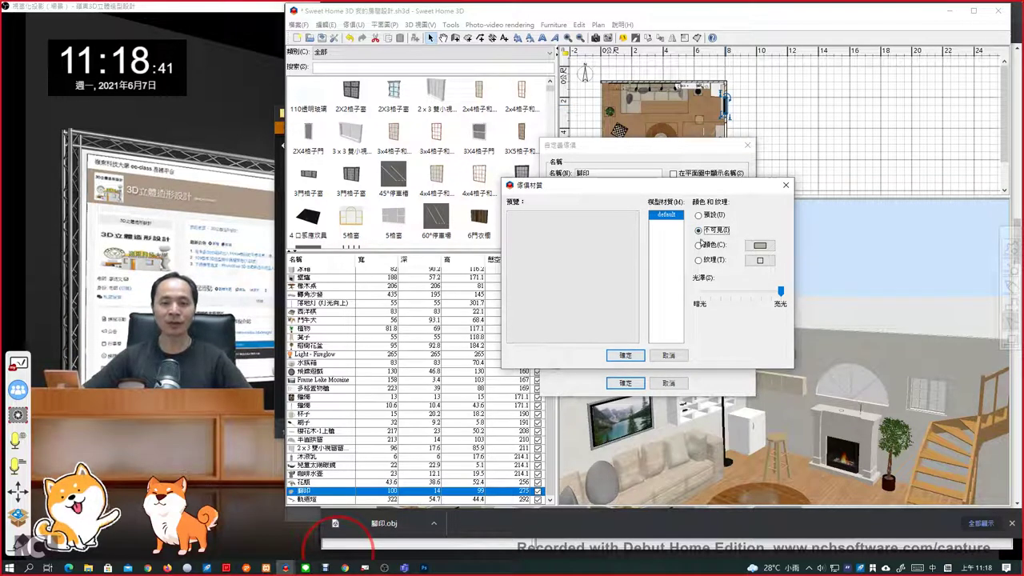
click(625, 355)
click(626, 384)
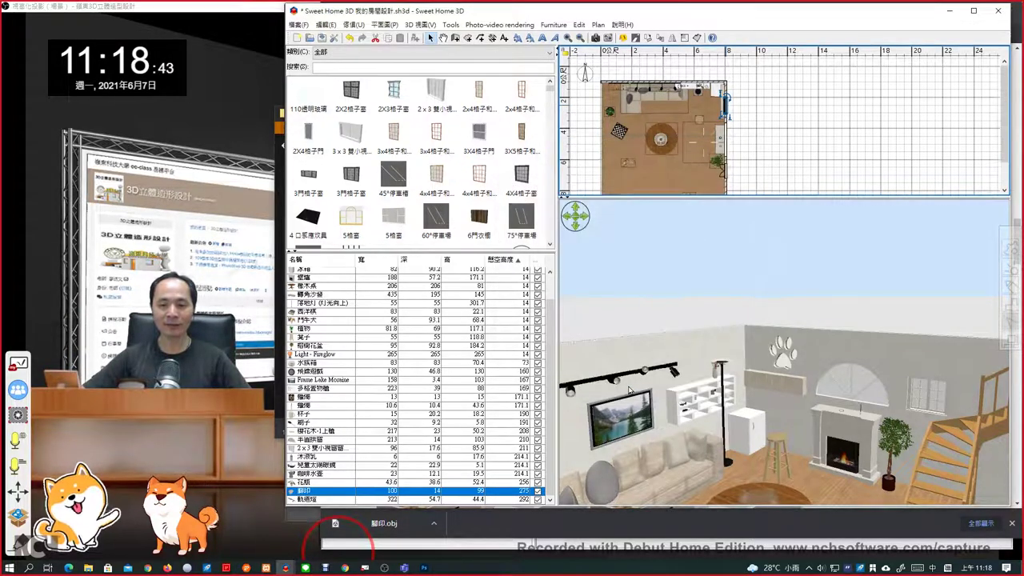
mouse_move(805, 414)
mouse_down()
mouse_move(579, 376)
mouse_move(851, 388)
mouse_up()
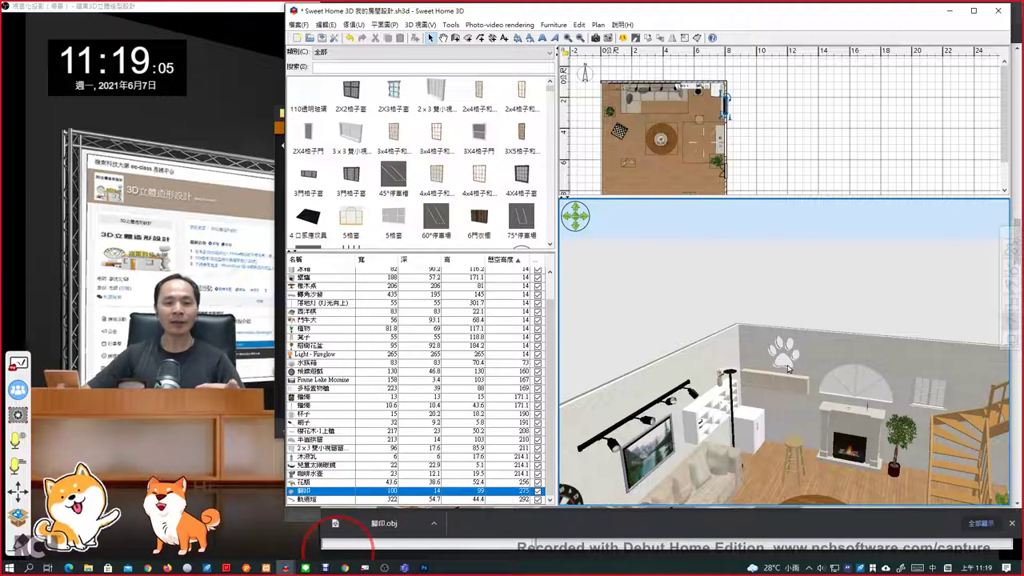
drag(814, 395, 830, 382)
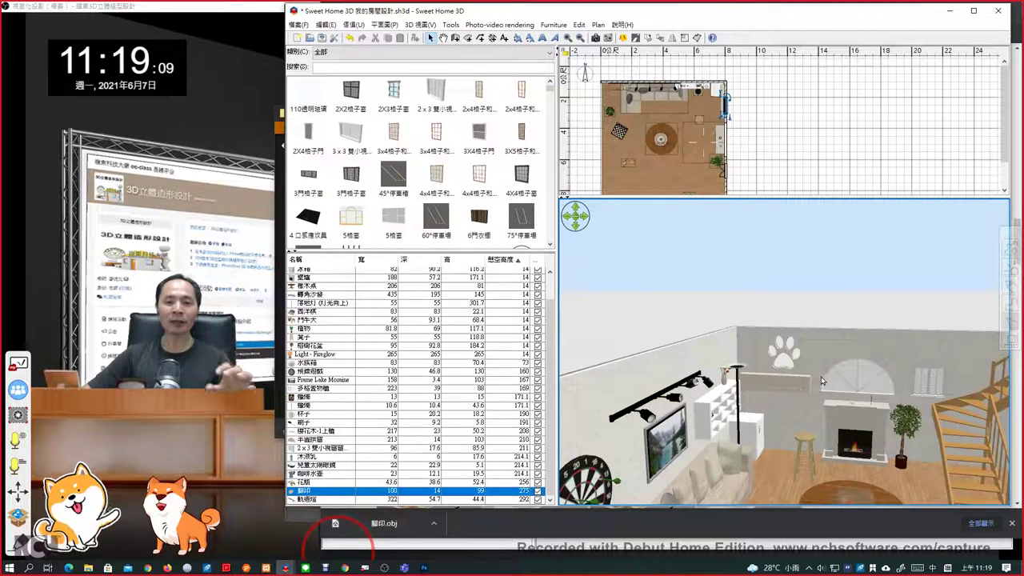
drag(821, 381, 836, 375)
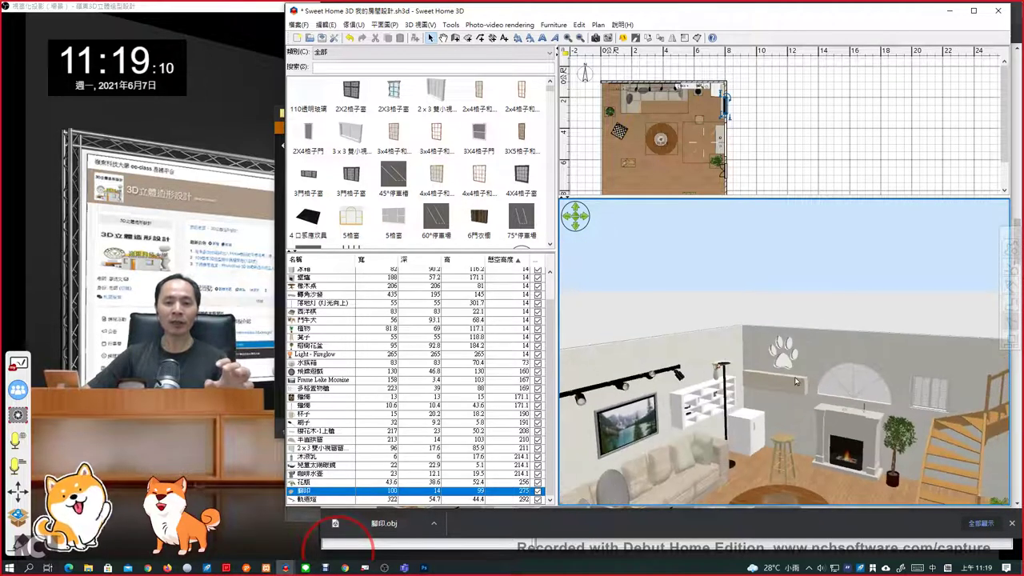
Render a YafaRay photo of the room at width 400
click(449, 25)
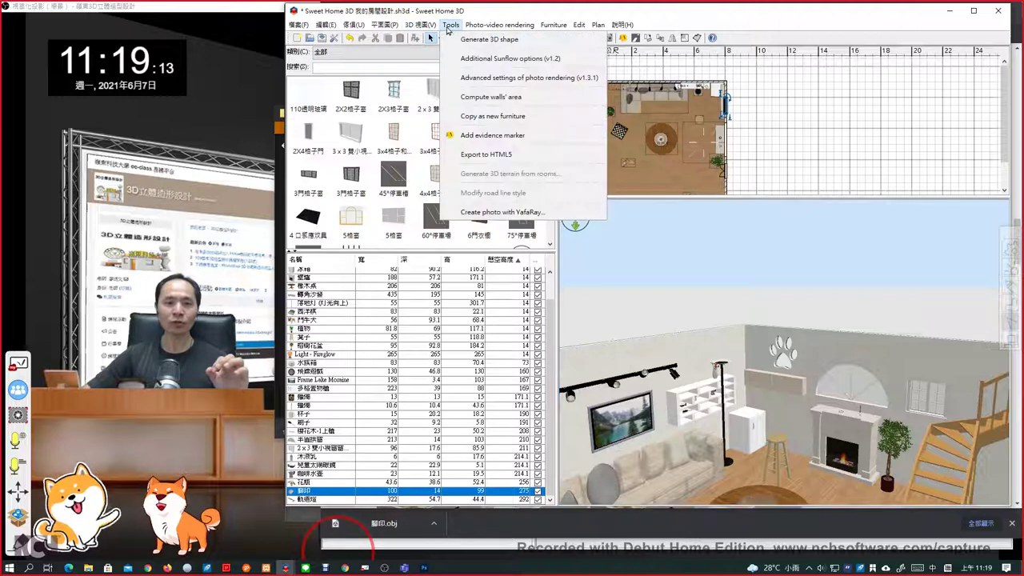
click(501, 212)
drag(167, 37, 623, 83)
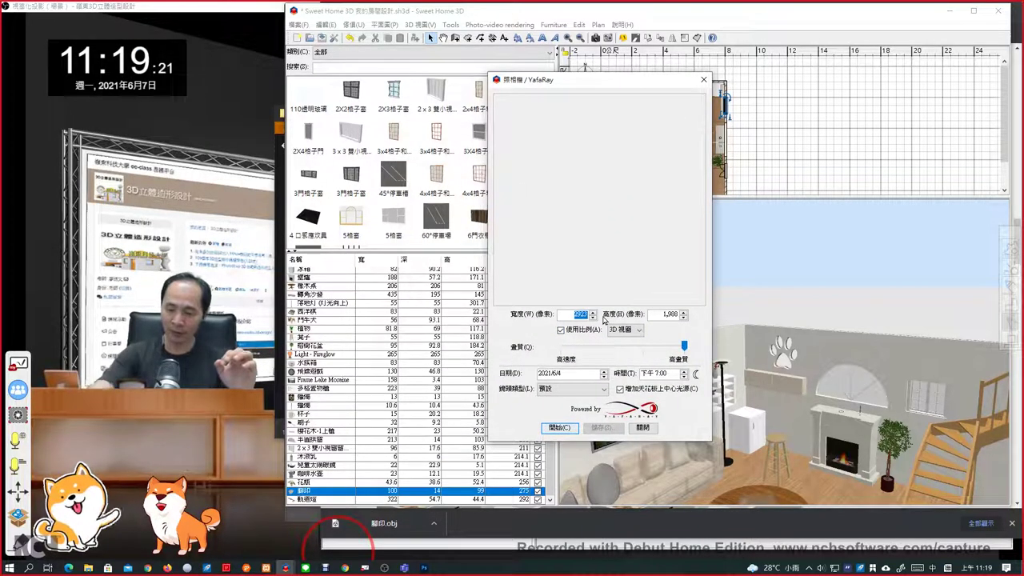
text(400)
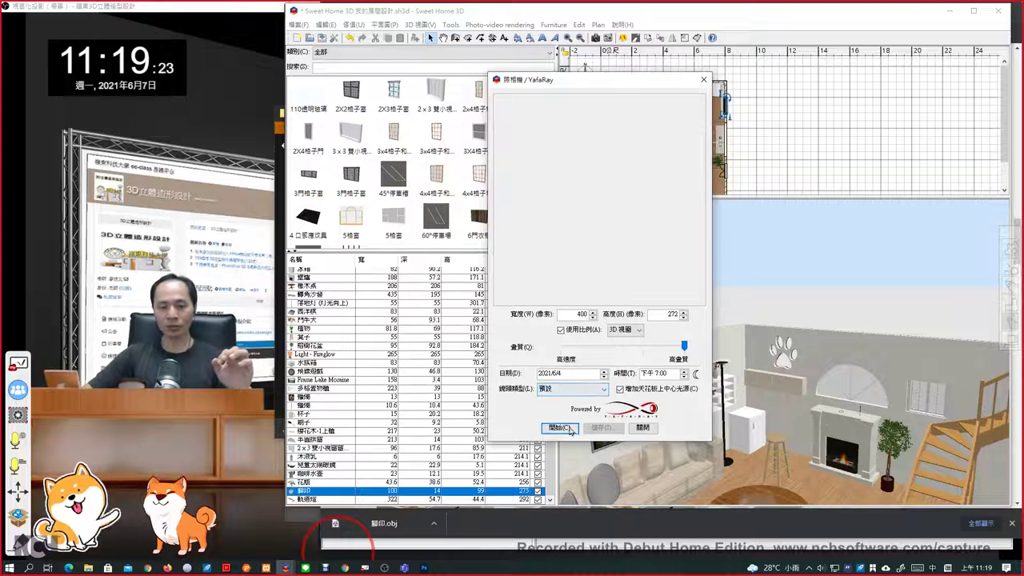
click(570, 429)
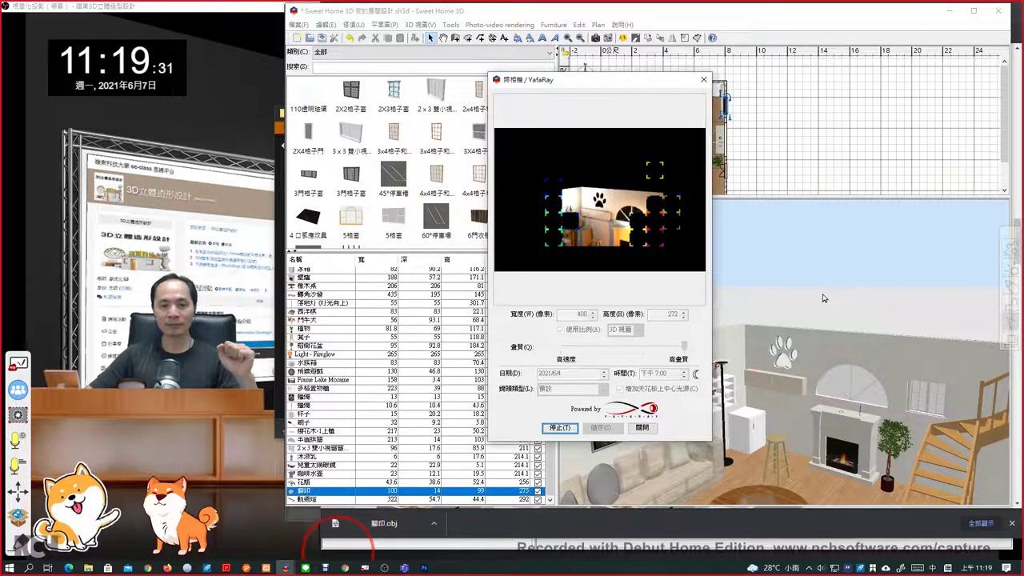
Orbit outside the house, re-render the photo, and bring the Chrome tutorial forward
drag(885, 379, 711, 377)
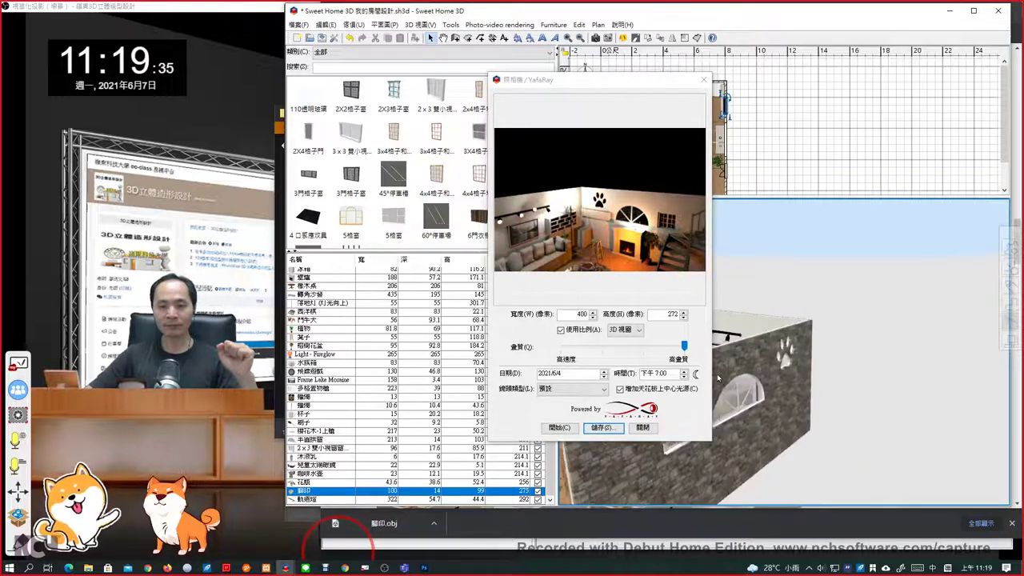
click(559, 427)
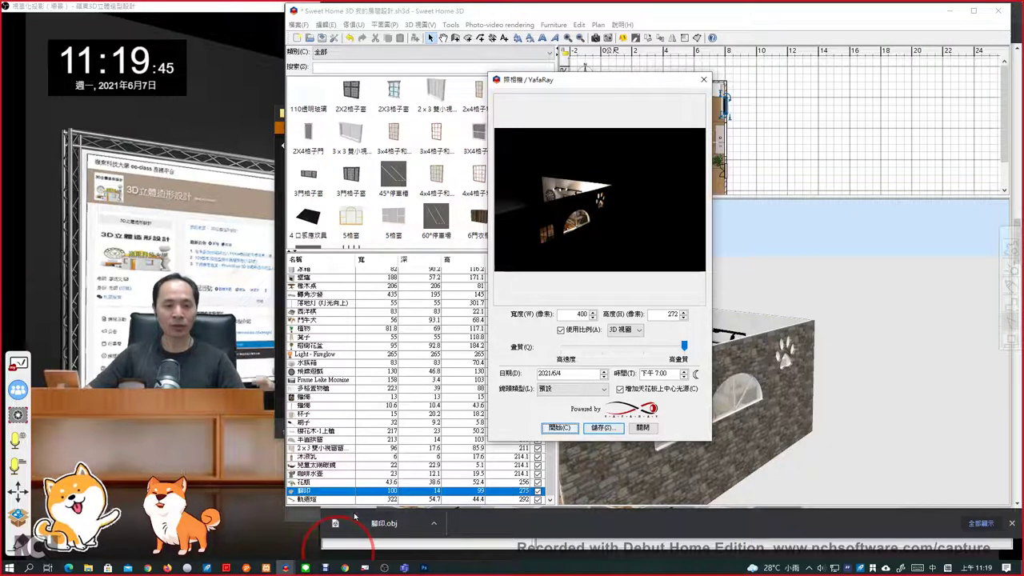
click(345, 568)
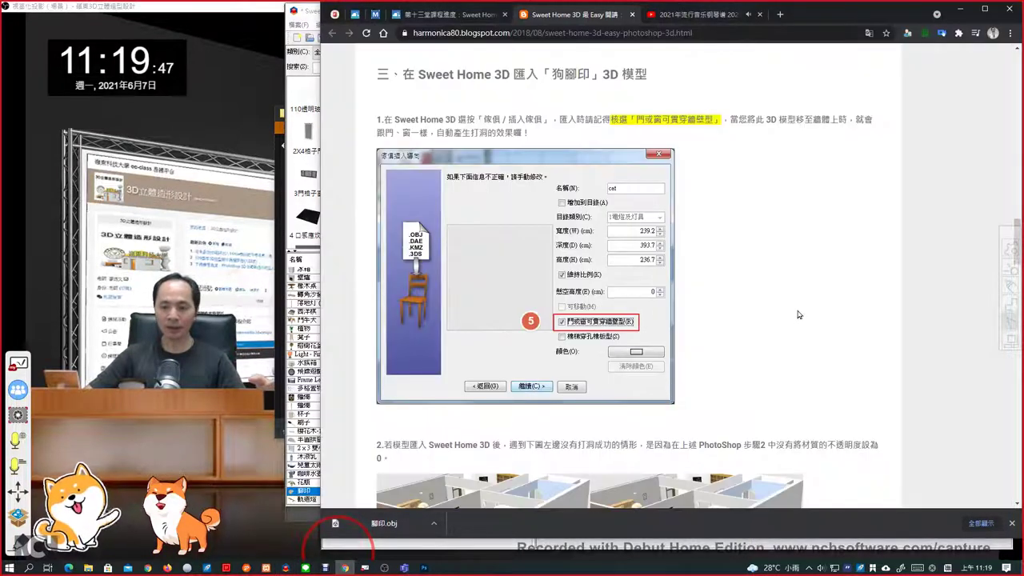
Scroll to the top of the tutorial blog article
scroll(797, 314, up, 15)
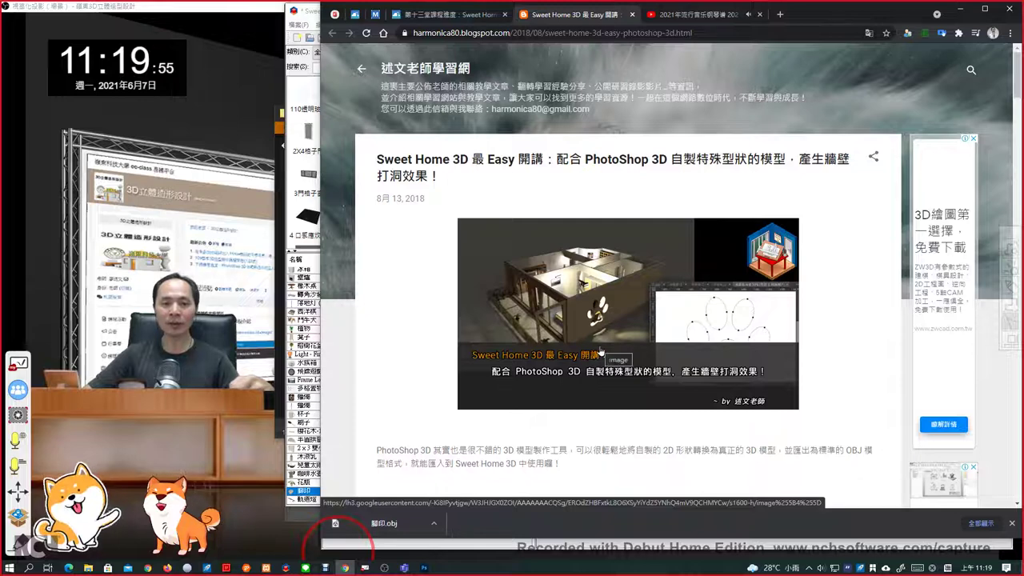
Switch back to Sweet Home 3D with its exterior night render
key(alt+Tab)
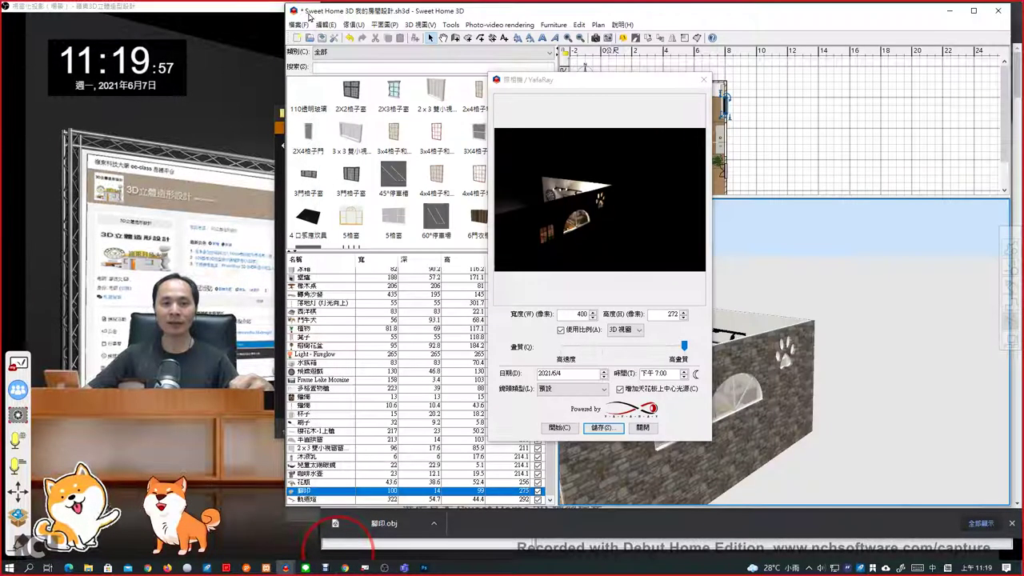